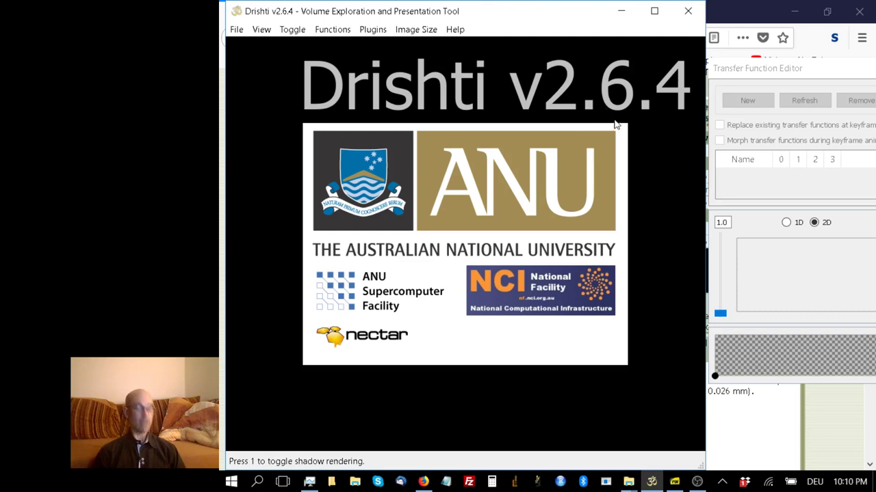
- Review the Glaucomys volans DigiMorph page and highlight the 10 May 2000 scan date
key("alt+Tab")
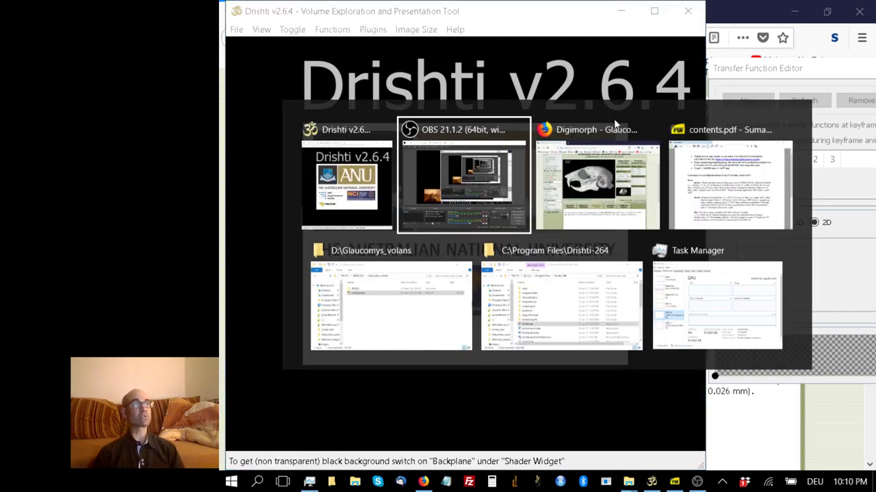
left_click(614, 122)
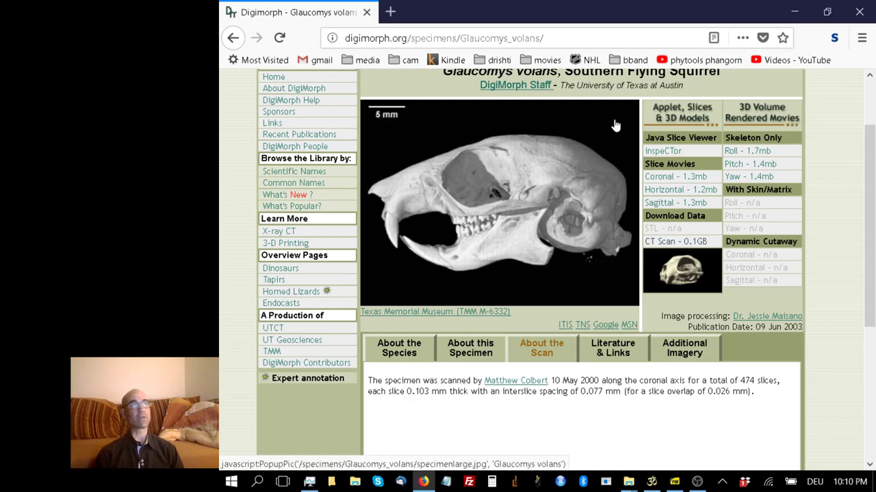
scroll(582, 142, "up", 1)
scroll(582, 143, "up", 1)
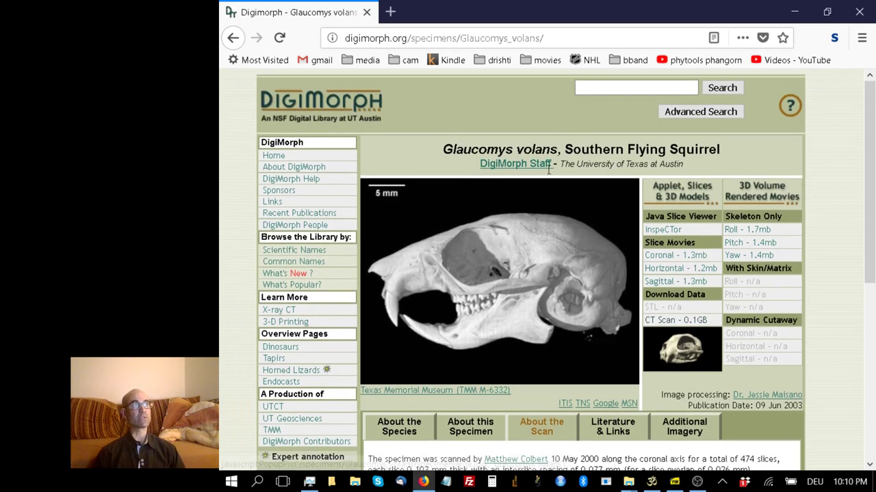
scroll(565, 282, "down", 2)
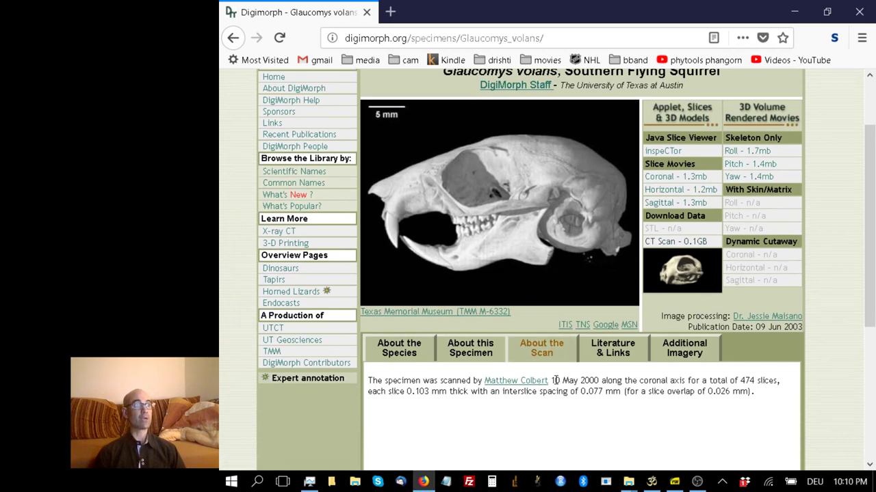
left_click_drag(553, 381, 599, 379)
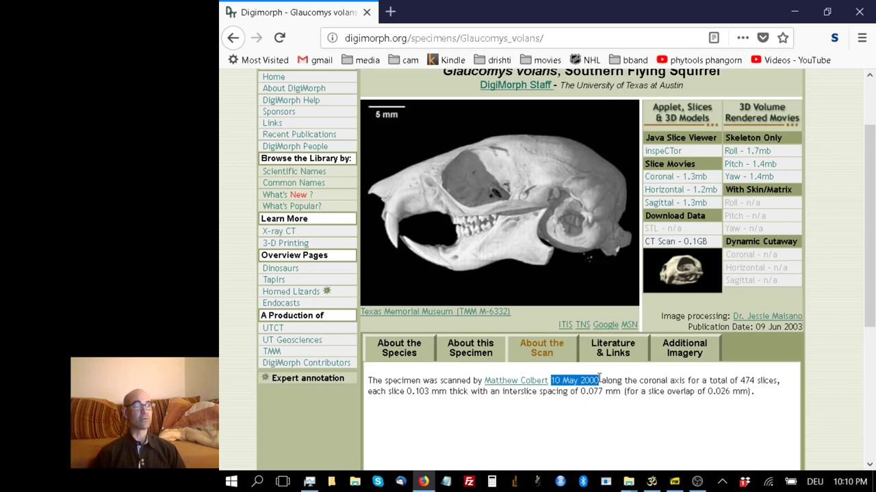
scroll(599, 378, "up", 2)
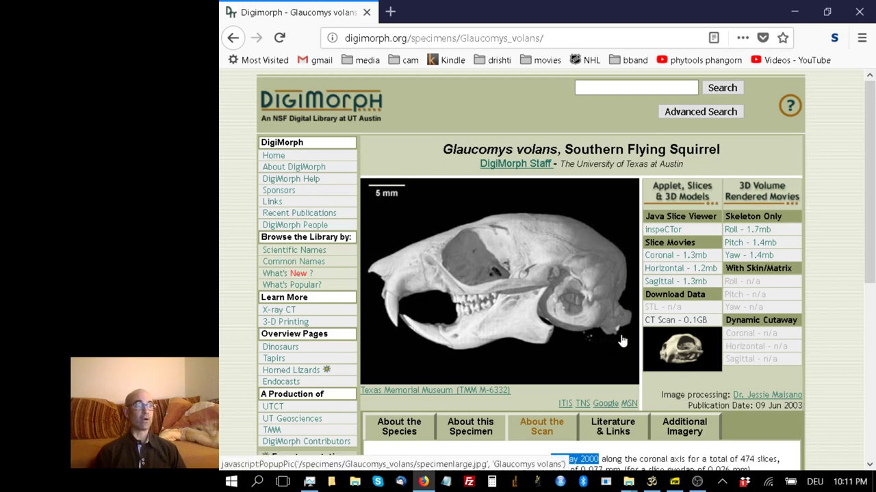
- Switch to the Glaucomys_volans data folder window in Explorer
key("alt+Tab")
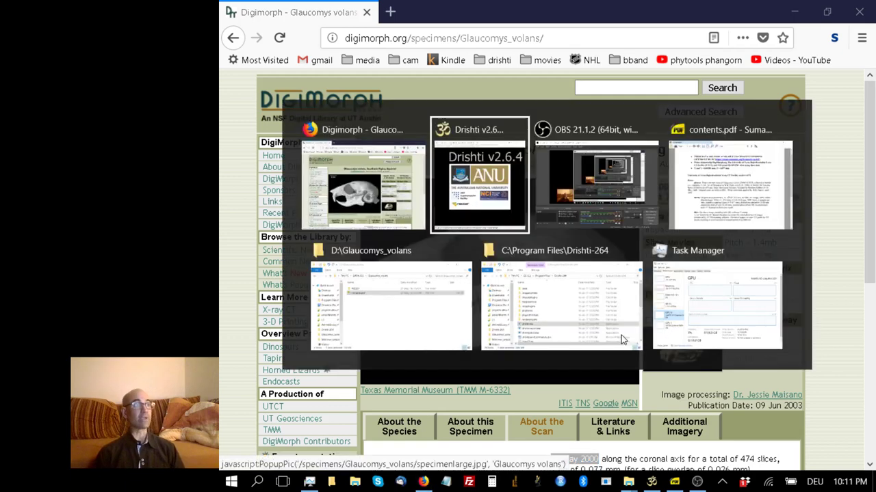
key("alt+Tab")
key("alt+Tab")
key("alt+Tab")
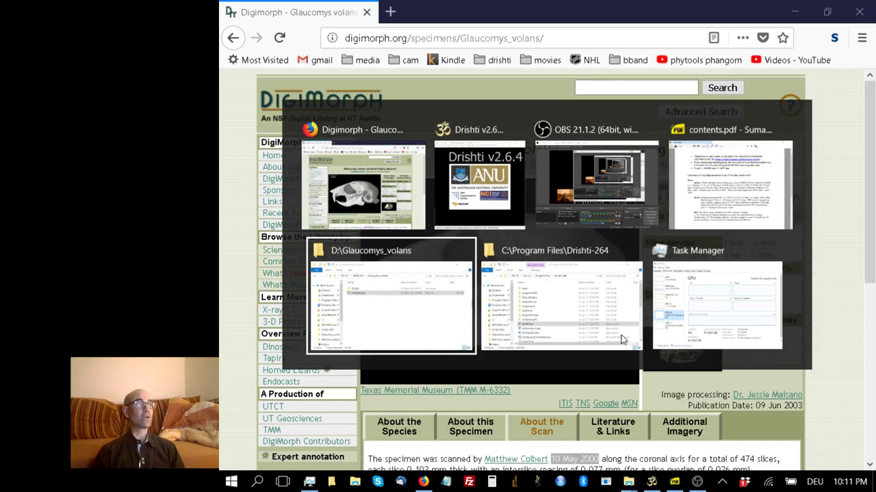
key("alt+Tab")
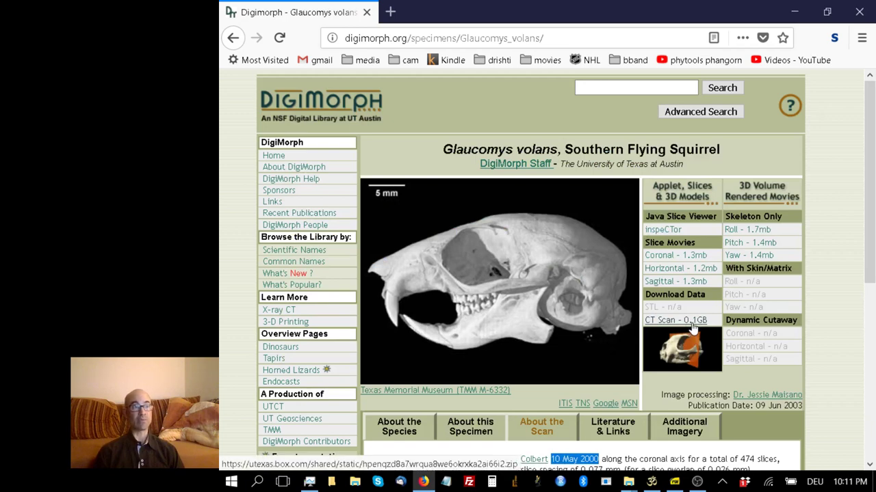
- Open contents.pdf from the Glaucomys_volans folder in SumatraPDF
key("alt+Tab")
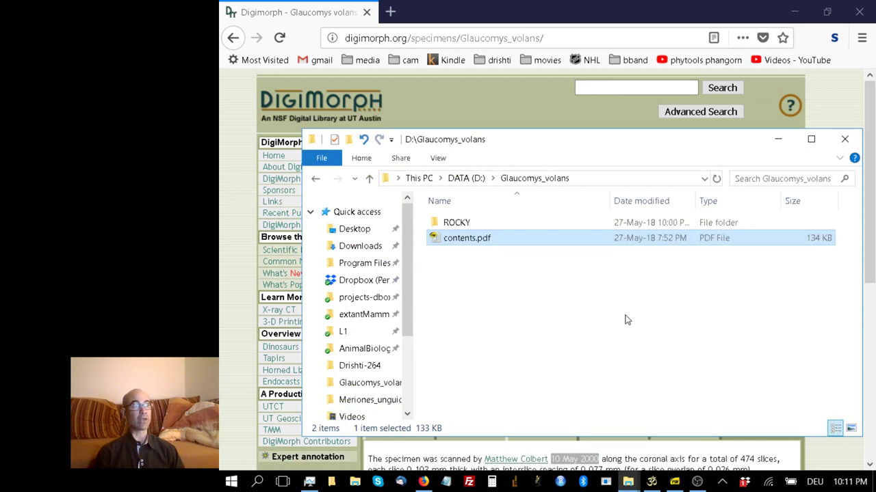
left_click(464, 229)
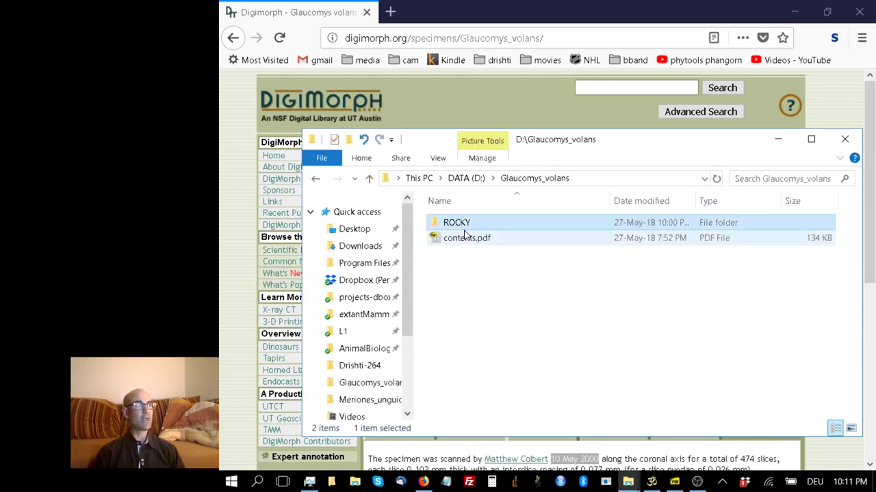
double_click(467, 238)
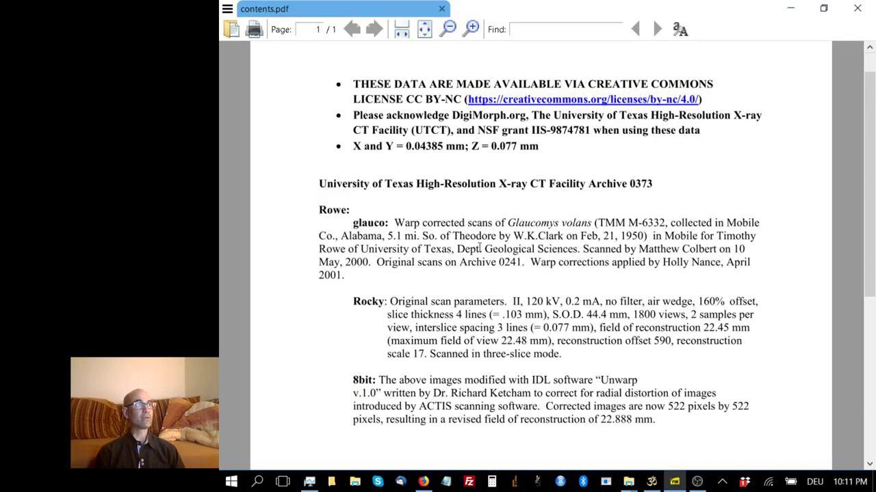
- Highlight the species name, the X/Y voxel size 0.04385 mm and Z = 0.077
left_click_drag(506, 223, 593, 226)
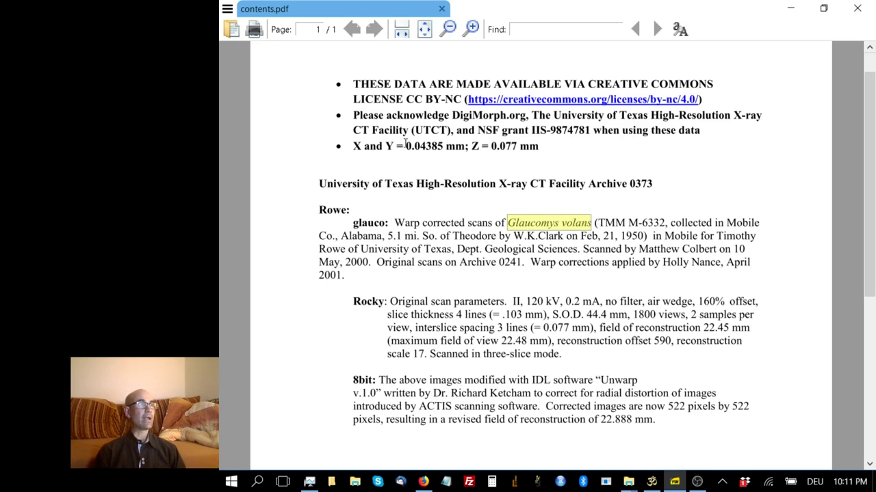
left_click_drag(406, 145, 538, 155)
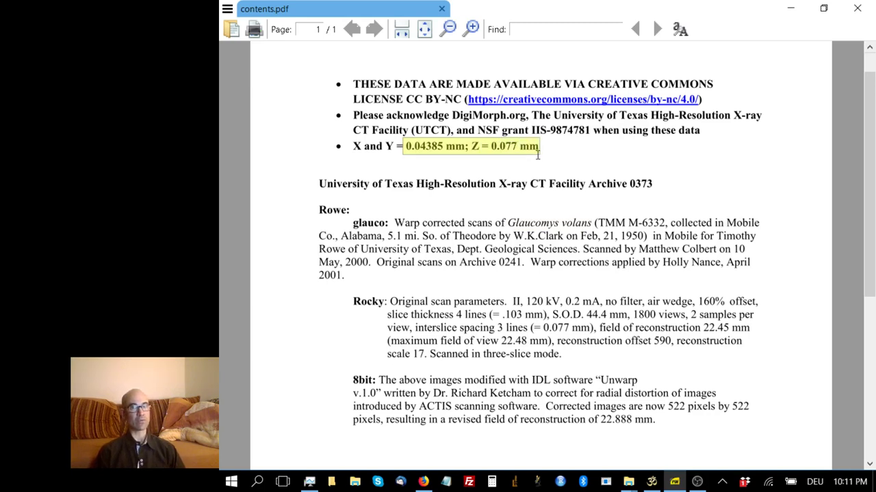
left_click(505, 159)
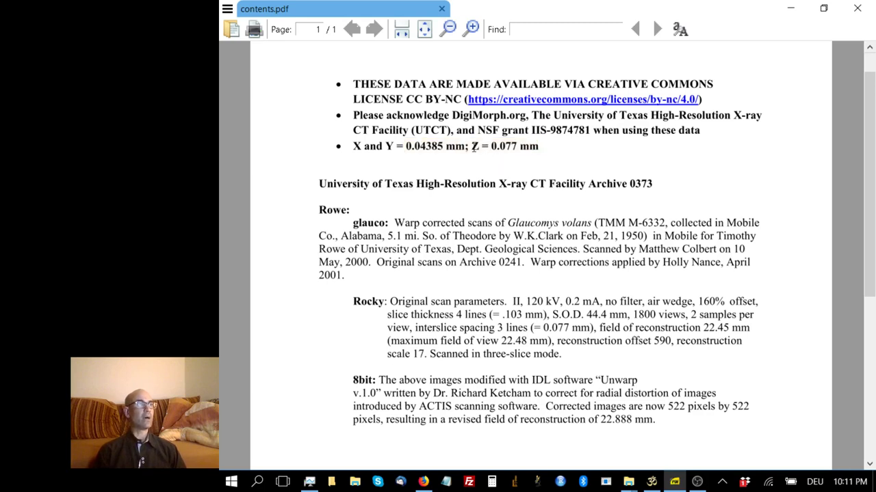
left_click_drag(473, 147, 517, 151)
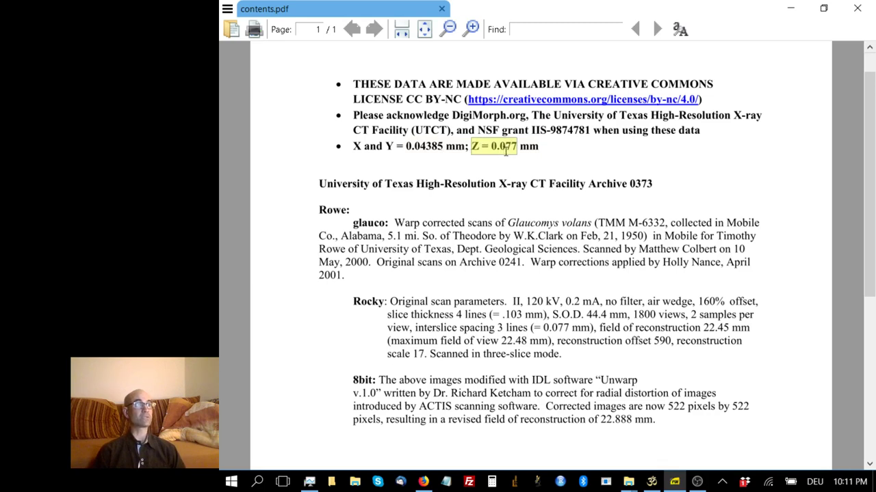
left_click(423, 168)
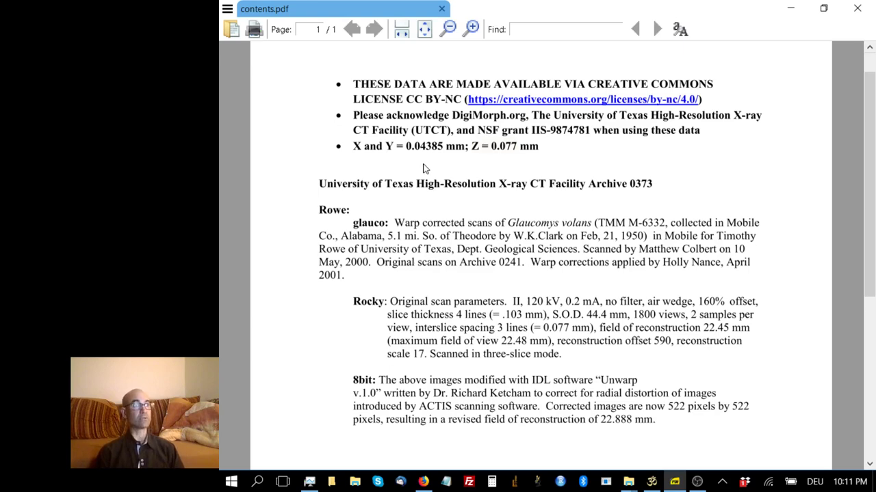
- Open the ROCKY folder and browse its list of TIF slice images
key("alt+Tab")
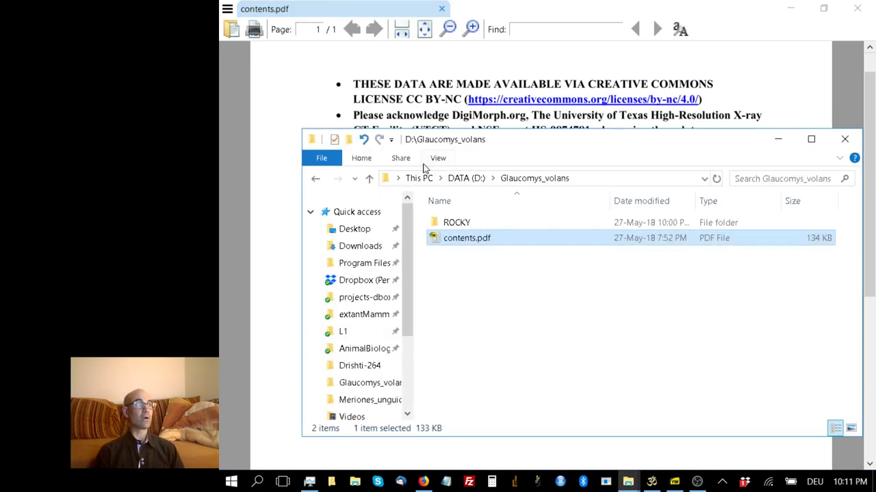
key("Up")
key("Return")
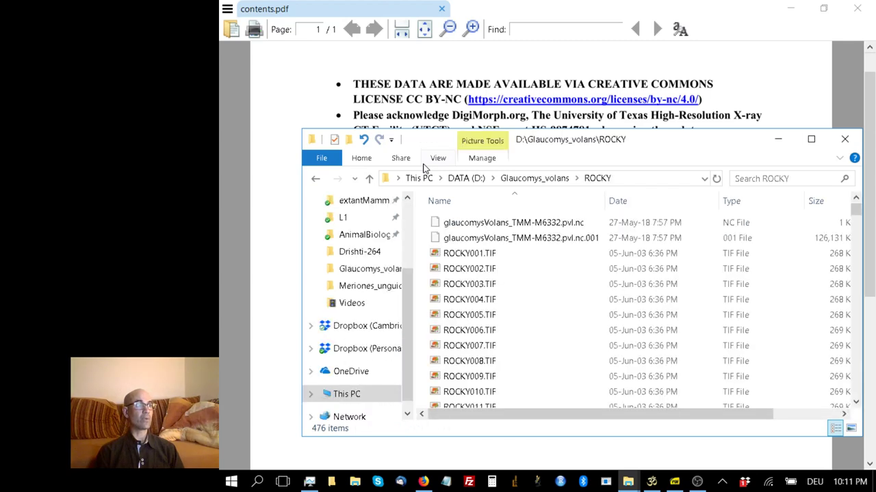
left_click(468, 254)
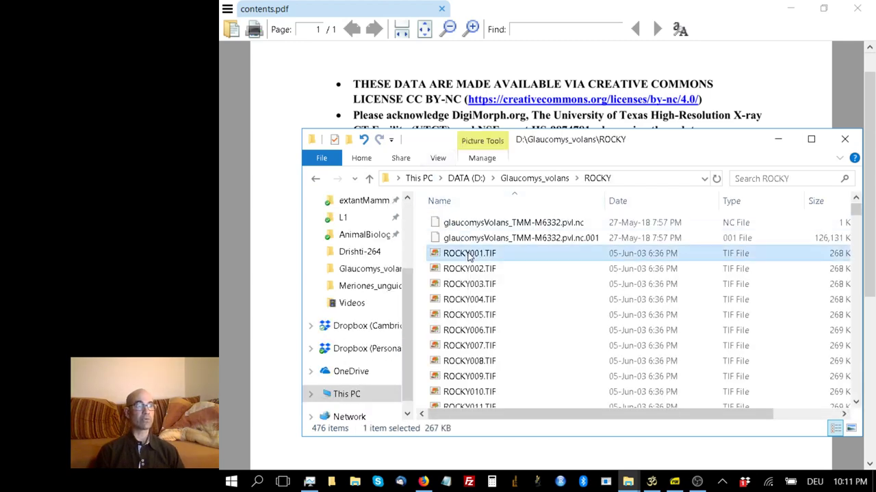
key("End")
key("Home")
key("Down")
key("Down")
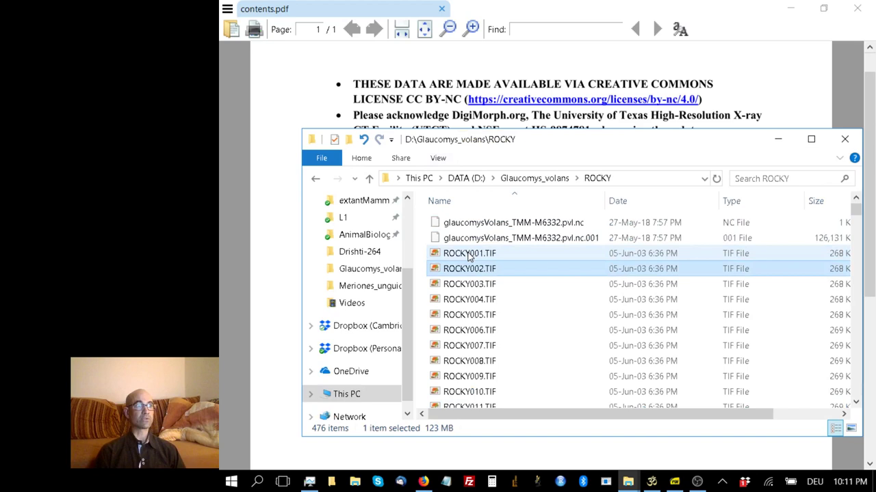
- Select the glaucomysVolans_TMM-M6332.pvl.nc volume file among the folder's items
left_click(452, 238)
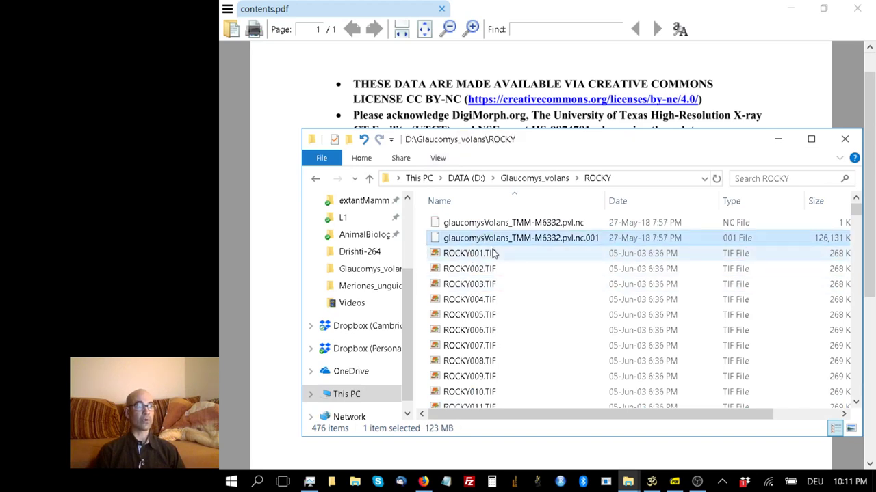
key("shift+Up")
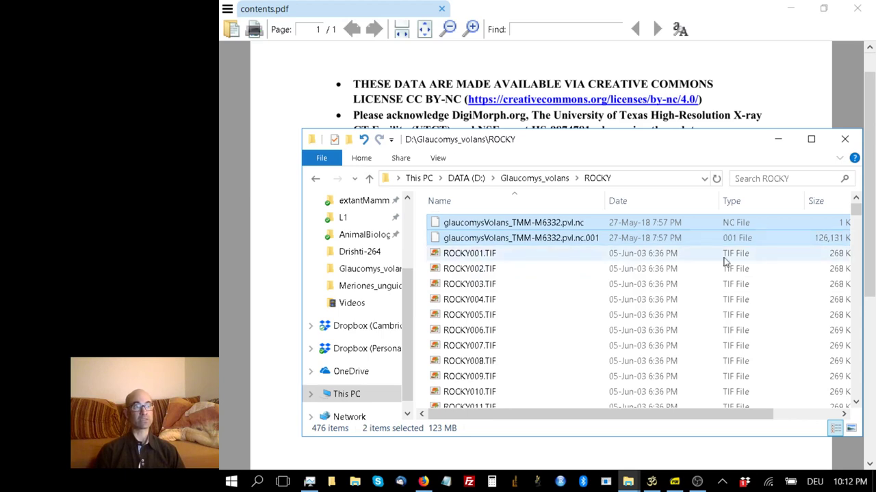
left_click(576, 267)
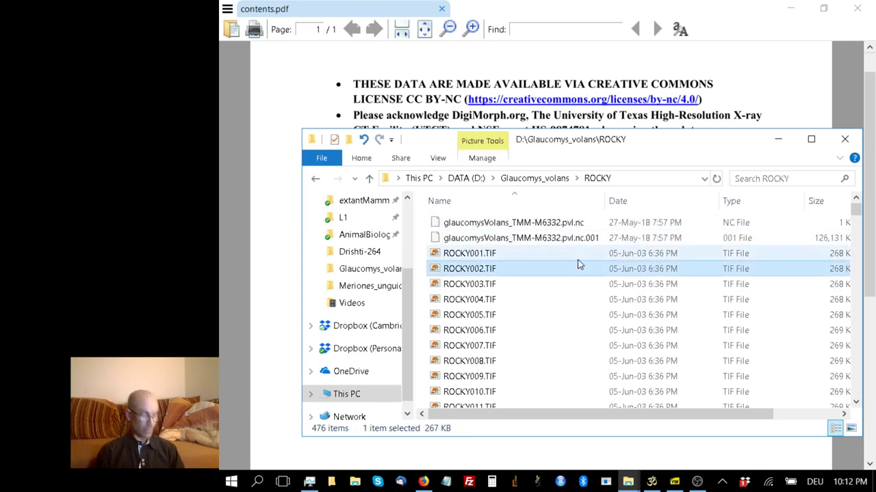
key("alt+Tab")
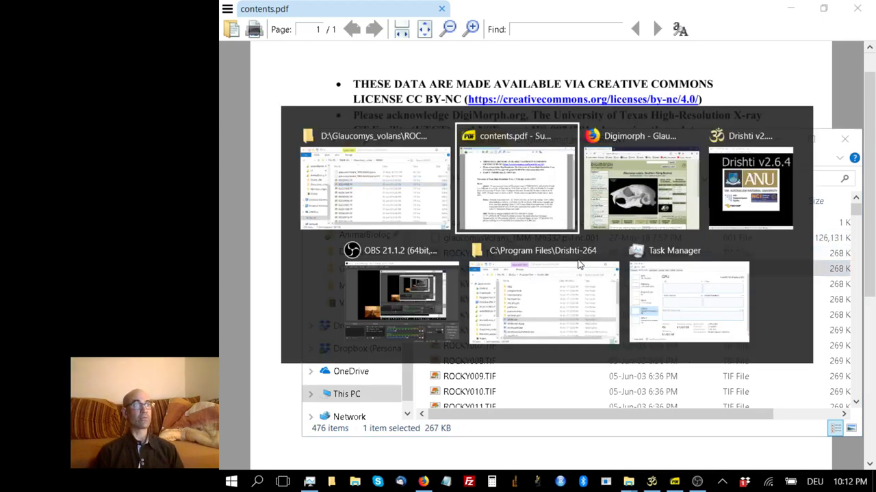
key("alt+Tab")
key("alt+Tab")
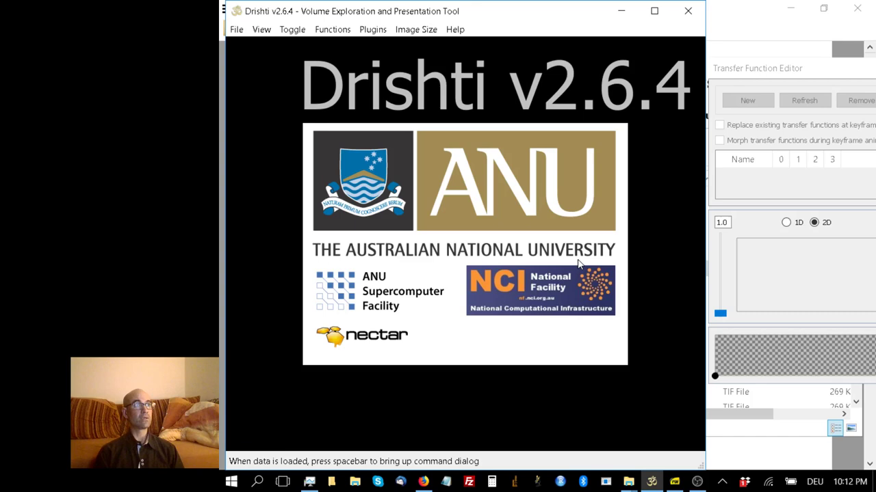
key("alt+Tab")
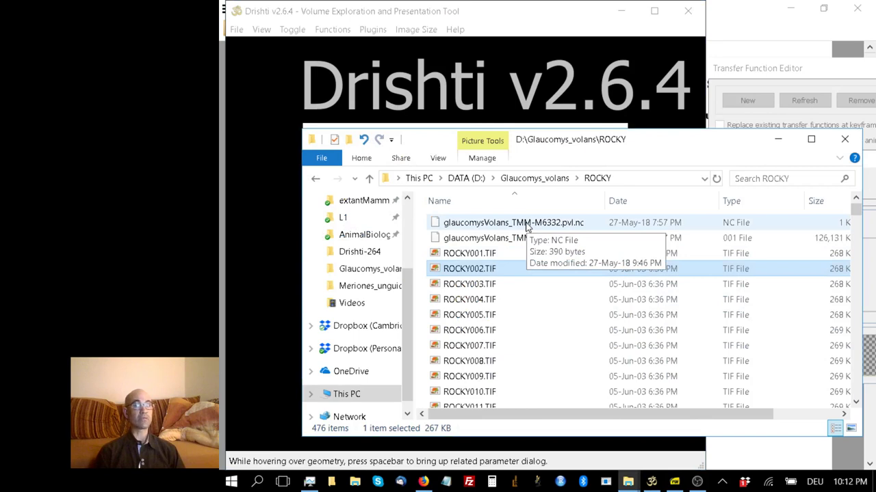
left_click(527, 226)
- Load glaucomysVolans_TMM-M6332.pvl.nc into Drishti, rotate it, and reshape TF0's upper boundary
left_click_drag(527, 225, 502, 94)
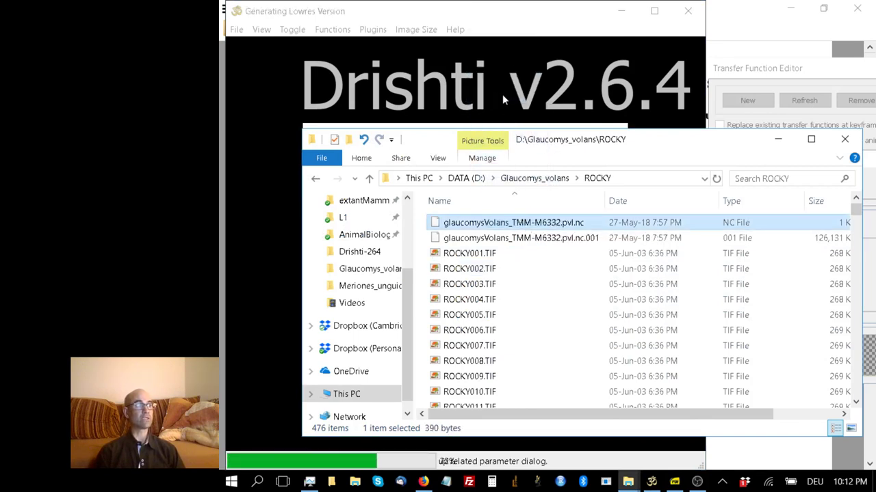
left_click(514, 82)
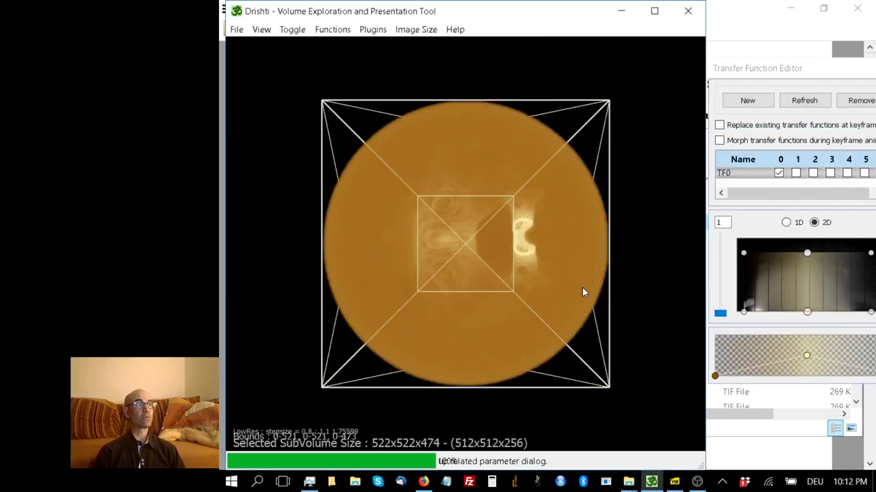
left_click_drag(580, 269, 557, 336)
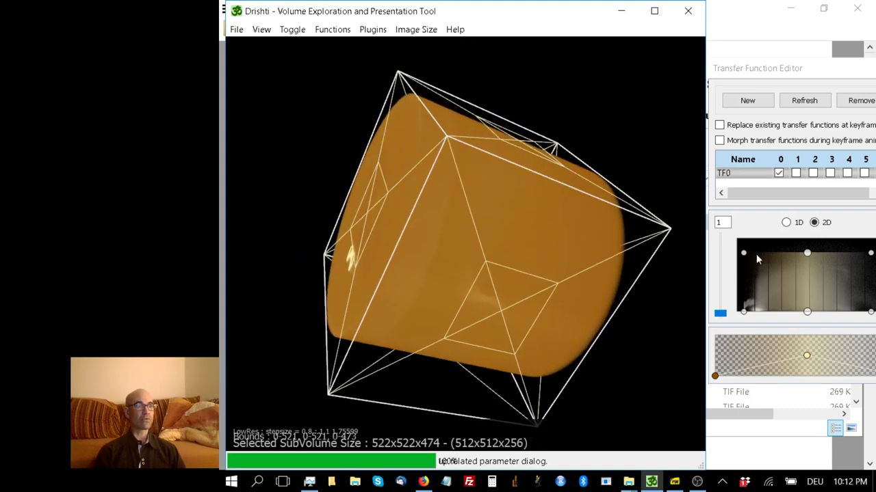
left_click_drag(807, 255, 807, 238)
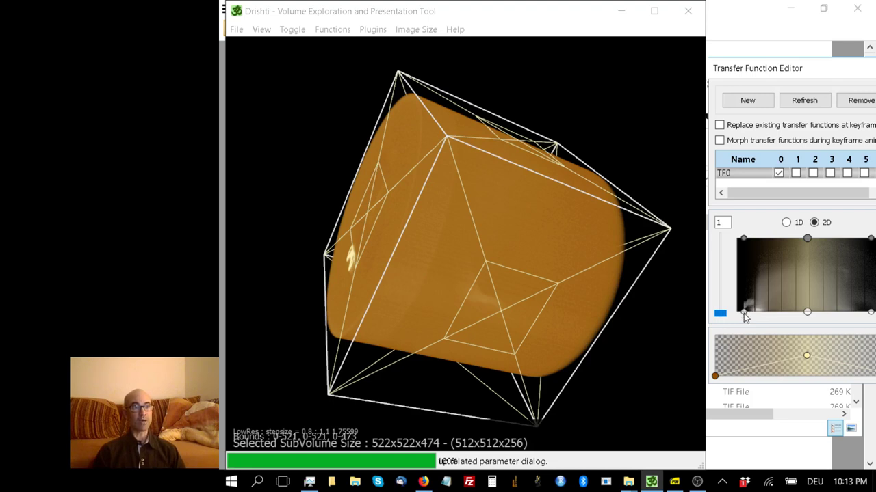
- Narrow TF0's lower boundary until the skull appears, then rotate it toward a side view
left_click(743, 314)
left_click_drag(744, 313, 772, 318)
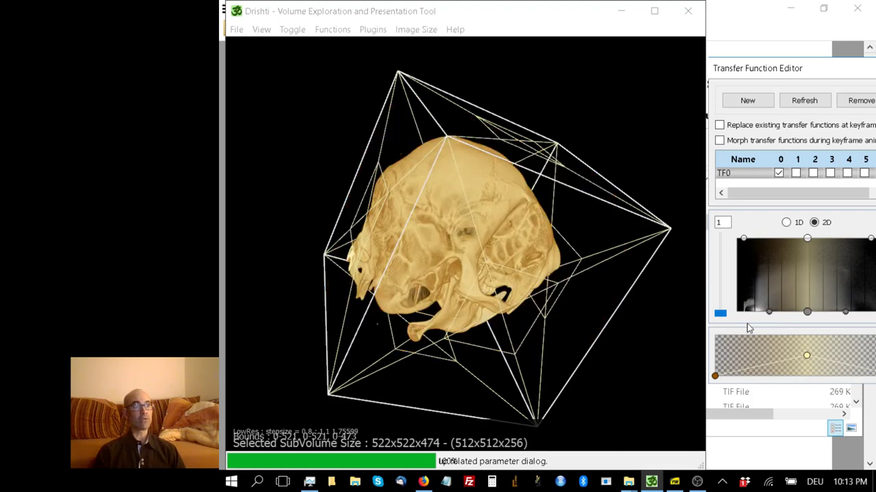
left_click_drag(650, 342, 632, 289)
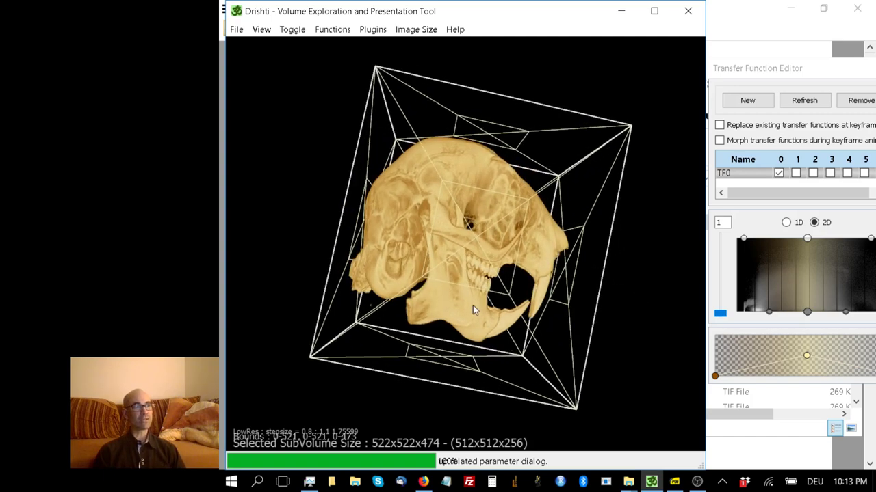
key("alt+Tab")
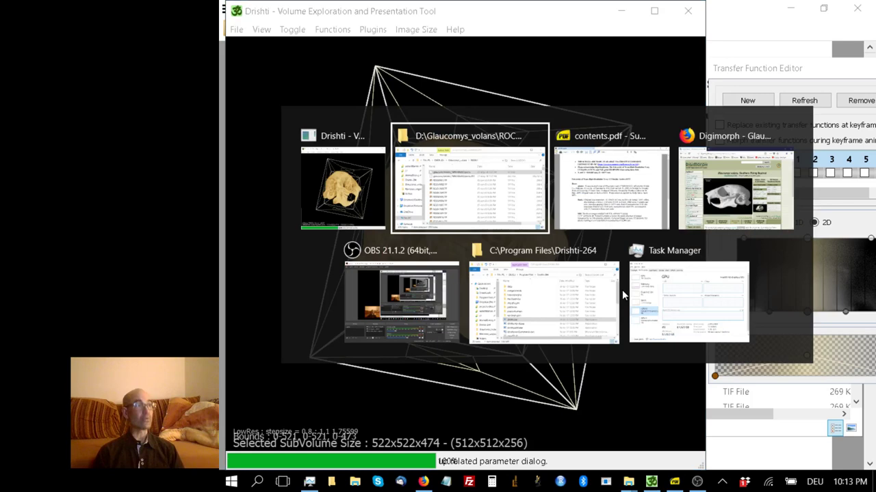
key("alt+Tab")
key("alt+Tab")
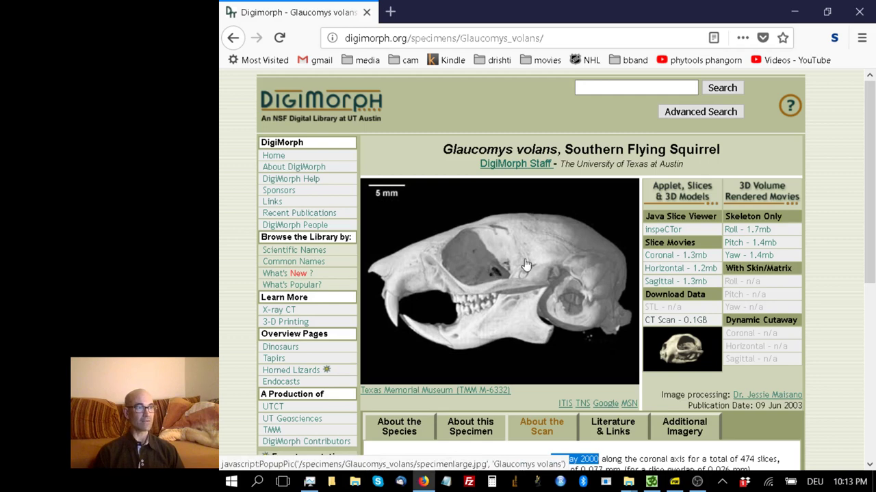
- Return to Drishti and rotate the skull into a lateral view matching the DigiMorph reference
key("alt+Tab")
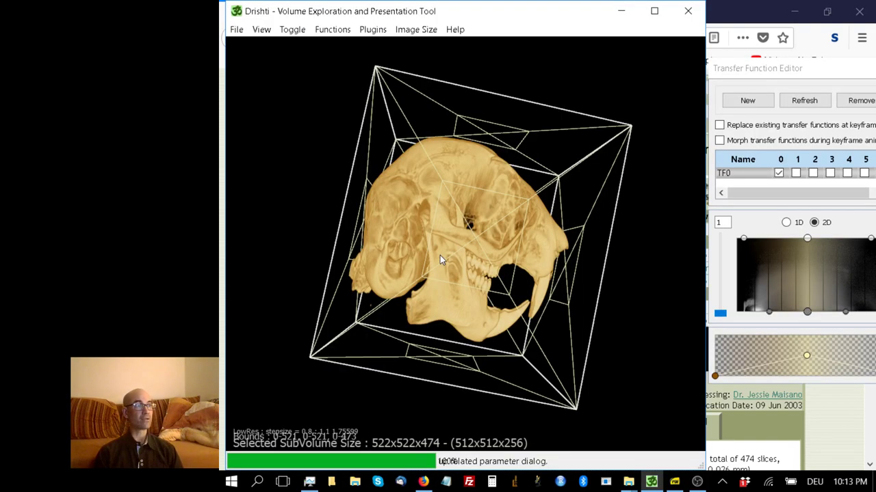
left_click_drag(604, 332, 628, 299)
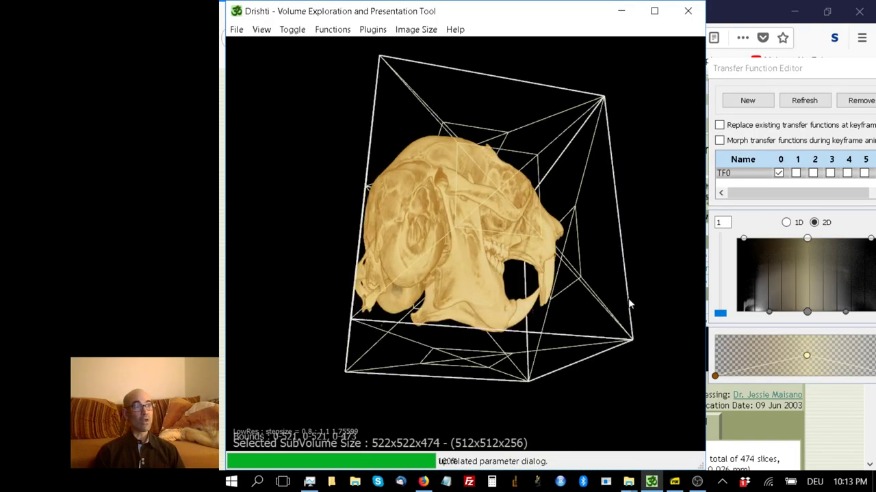
left_click_drag(636, 234, 604, 278)
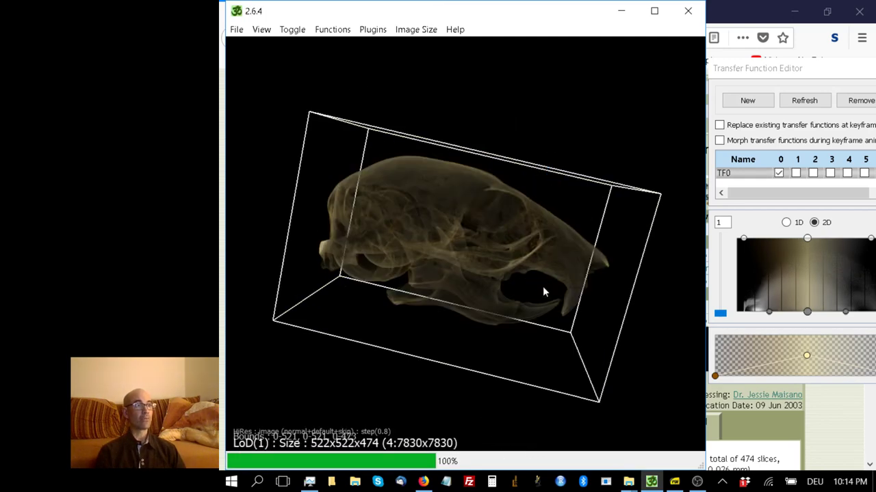
- Hide the bounding box, zoom in, and turn the hi-res skull to a clean side view, then return to low-res
mouse_move(543, 288)
left_mouse_down()
mouse_move(545, 258)
mouse_move(553, 273)
left_mouse_up()
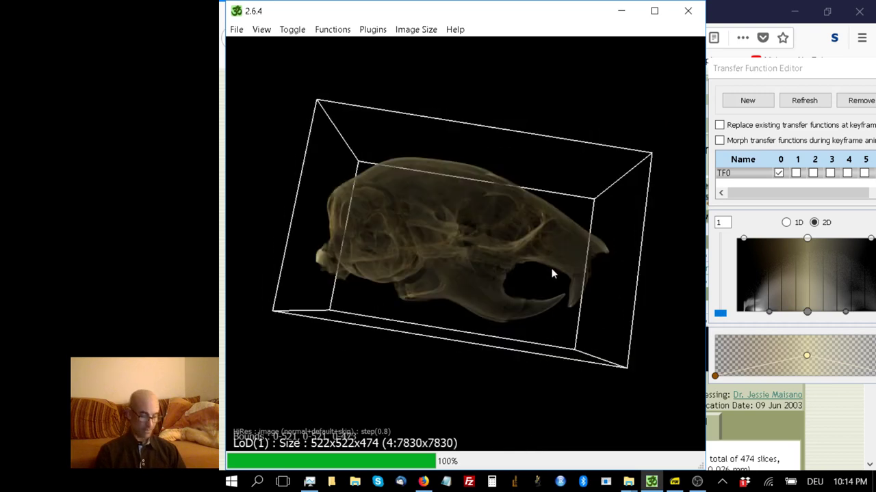
key("b")
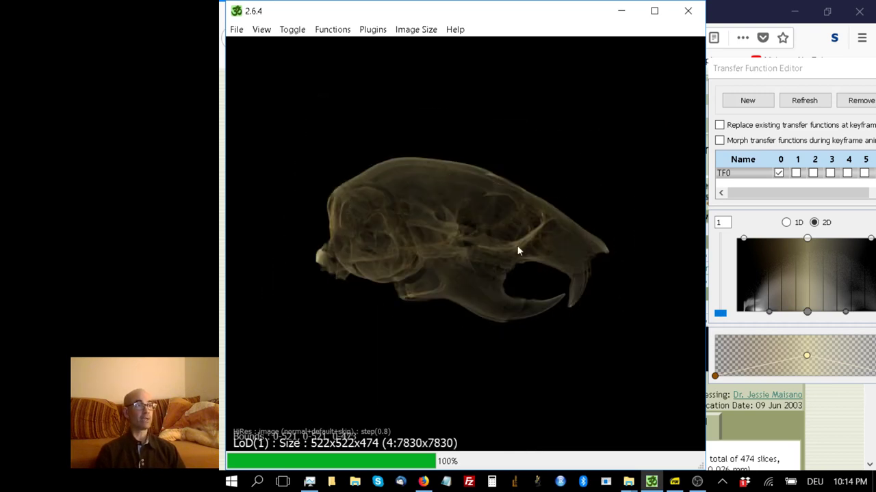
left_click_drag(518, 251, 514, 267)
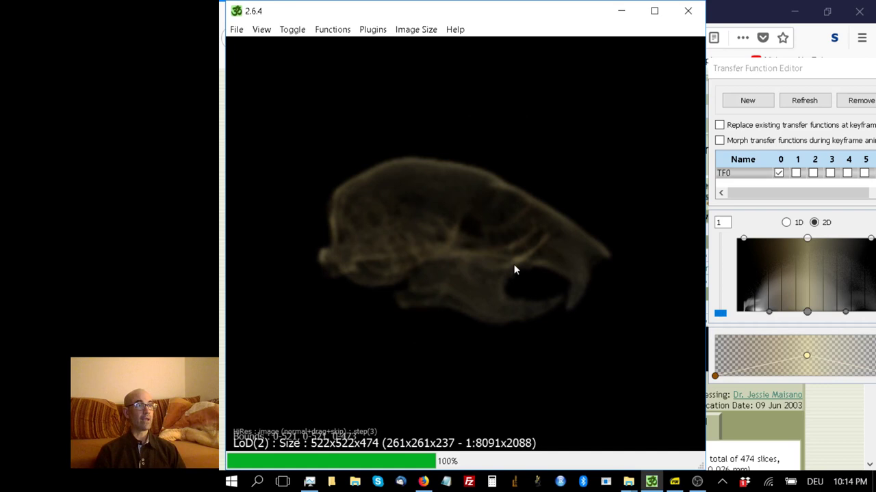
scroll(514, 265, "up", 2)
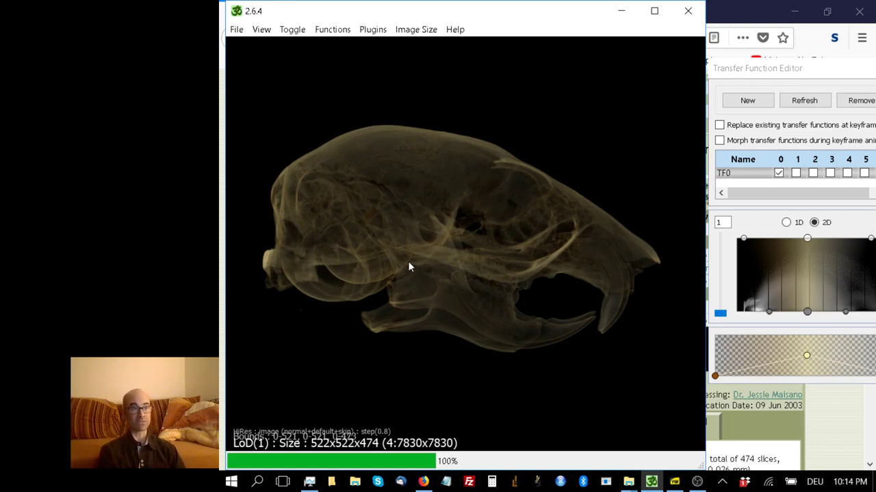
left_click_drag(431, 264, 481, 246)
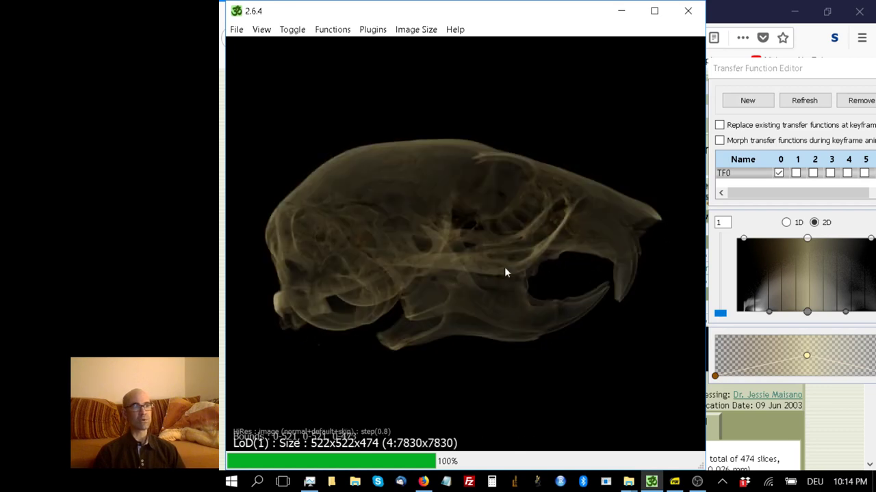
left_click_drag(513, 286, 506, 292)
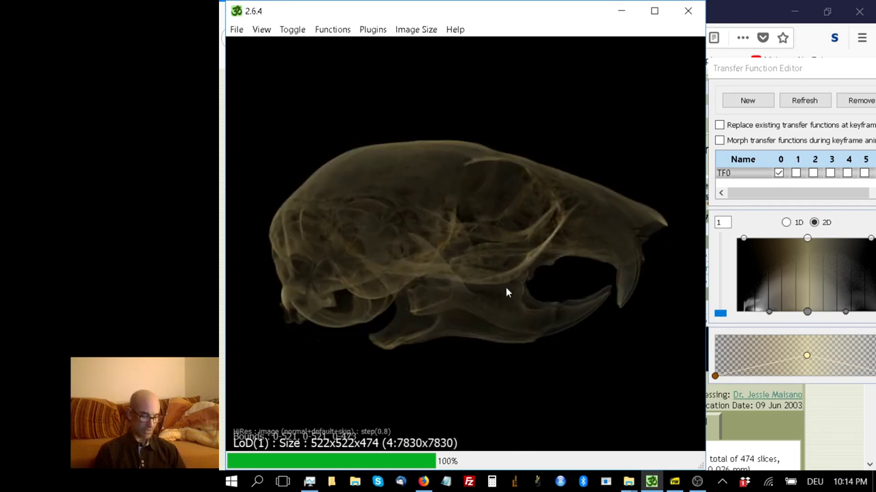
key("F2")
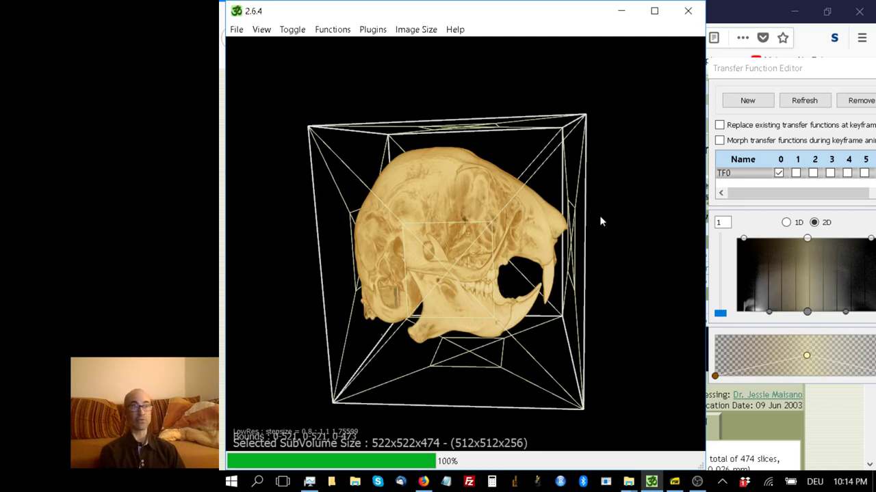
- Crop the subvolume's bottom face to 522x315x474 and view the skull in hi-res from the side
left_click_drag(600, 234, 600, 278)
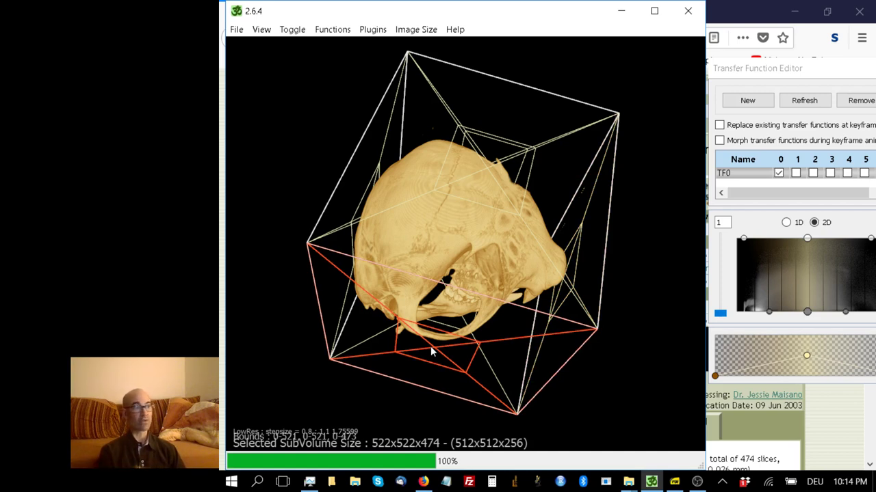
left_click_drag(431, 346, 454, 234)
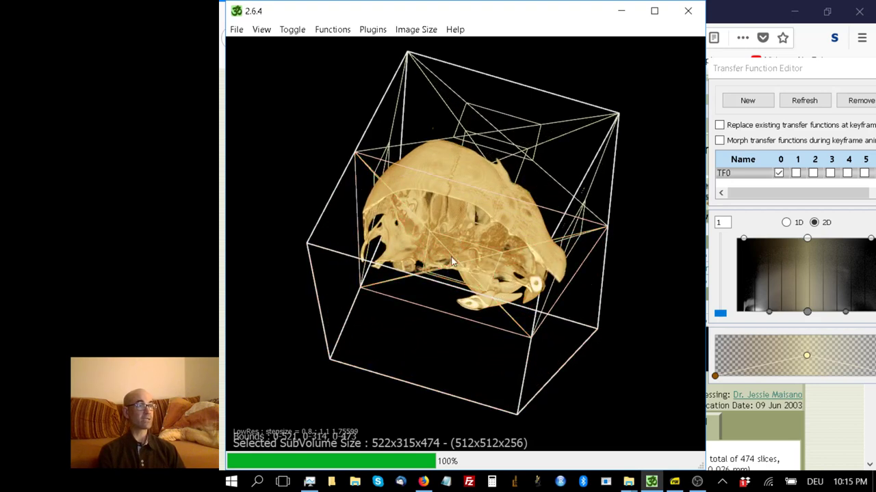
left_click_drag(431, 334, 451, 278)
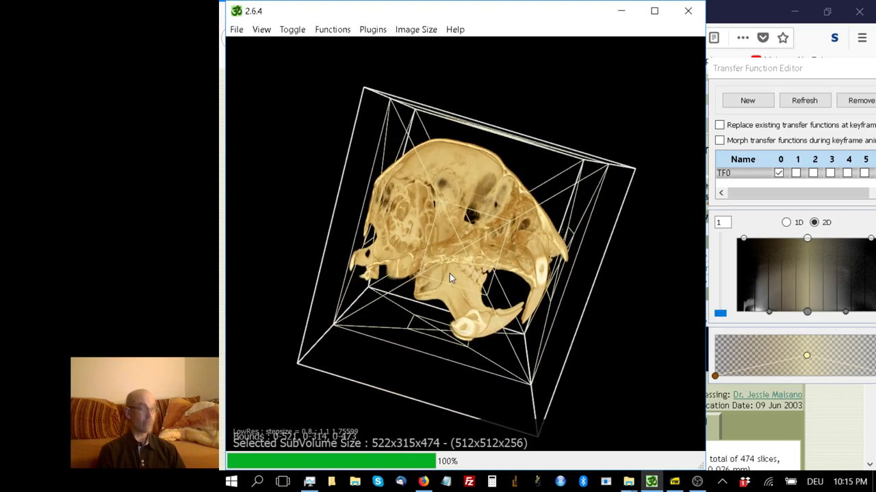
key("F2")
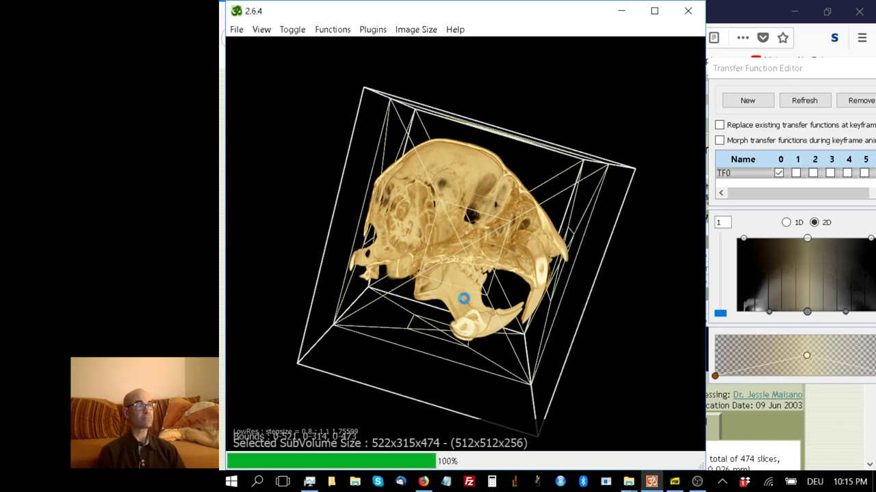
left_click_drag(530, 350, 435, 212)
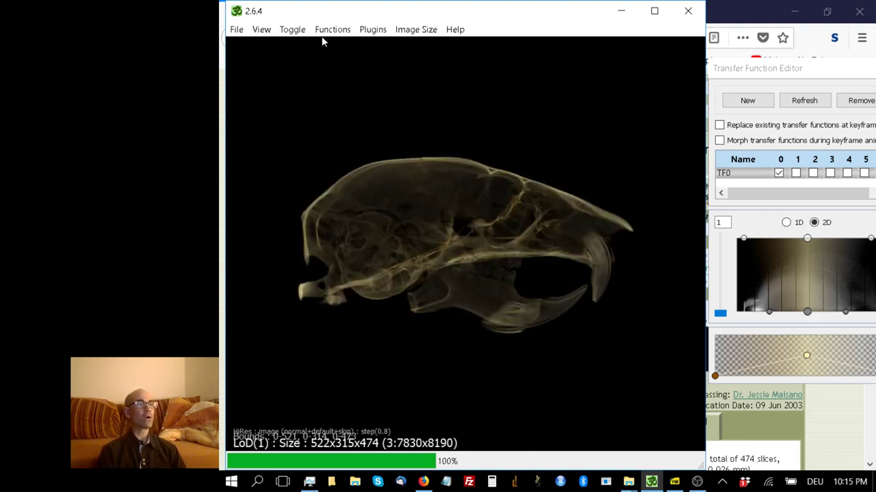
- Choose white as the Background Color in View > Preferences, then close Preferences
left_click(261, 29)
left_click(298, 121)
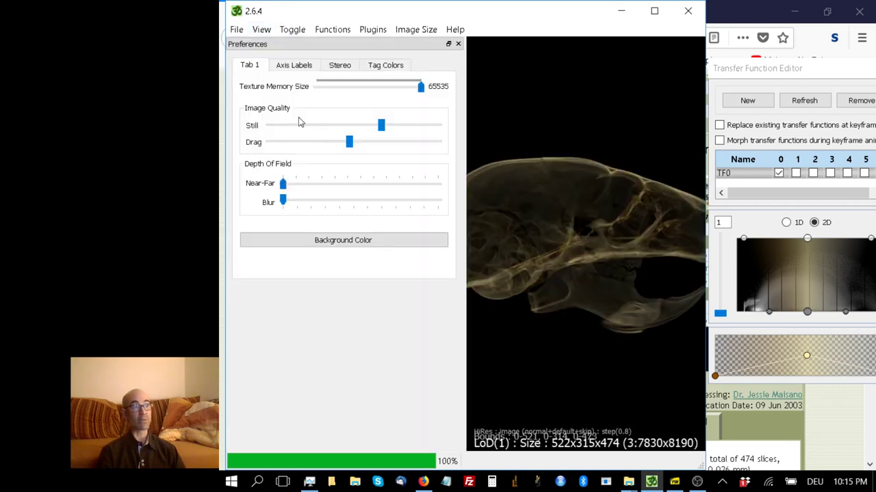
left_click(261, 29)
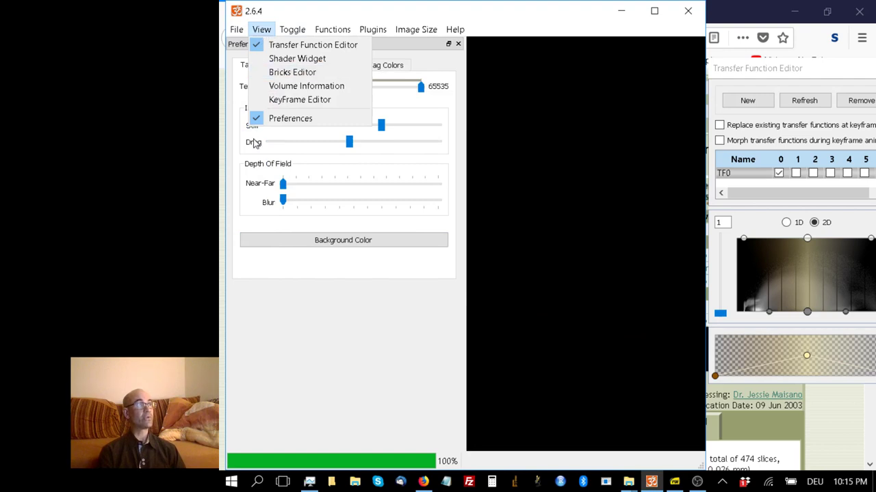
left_click(319, 245)
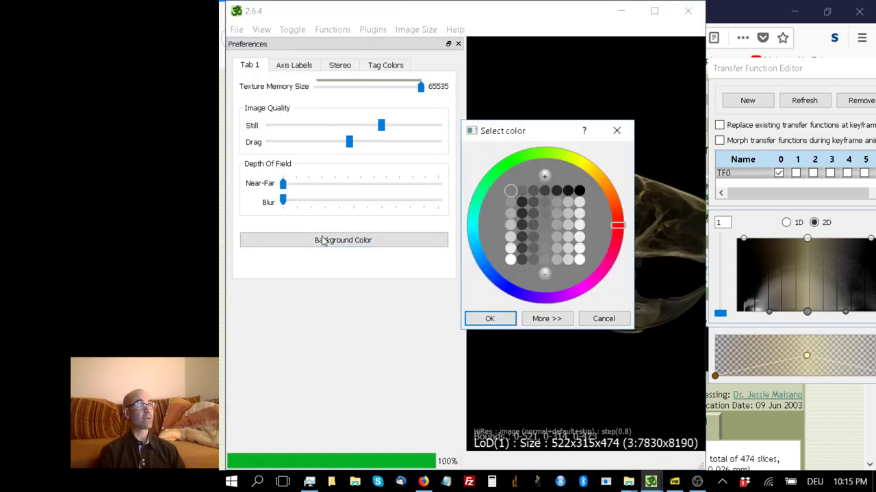
left_click(509, 260)
left_click(490, 319)
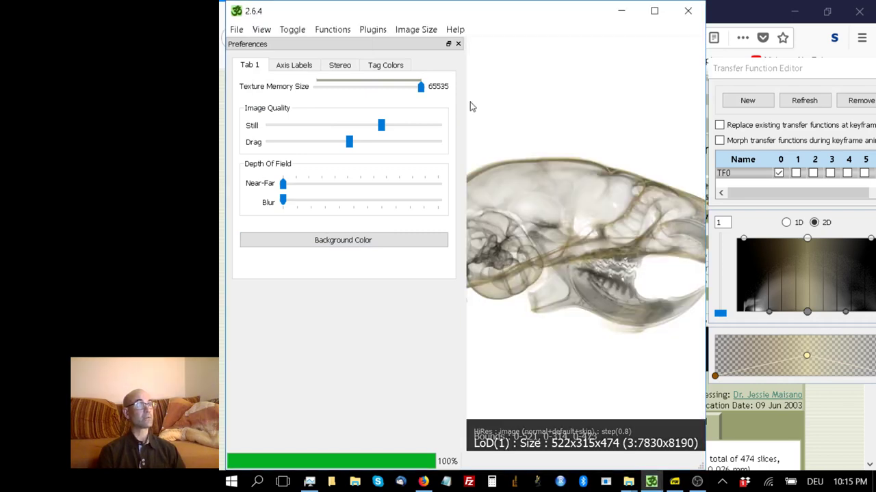
left_click(458, 44)
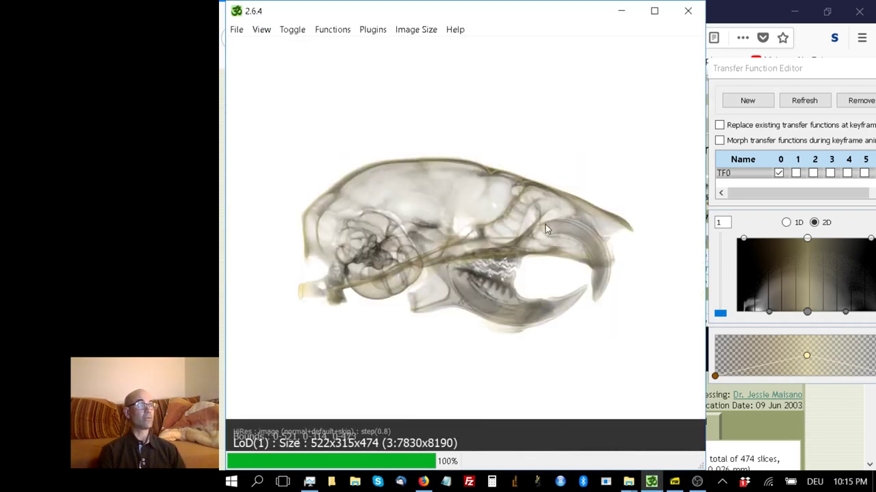
- Shift TF0's bottom handles left and right to clear the haze around the skull
mouse_move(549, 285)
left_mouse_down()
mouse_move(542, 261)
mouse_move(567, 303)
mouse_move(559, 299)
left_mouse_up()
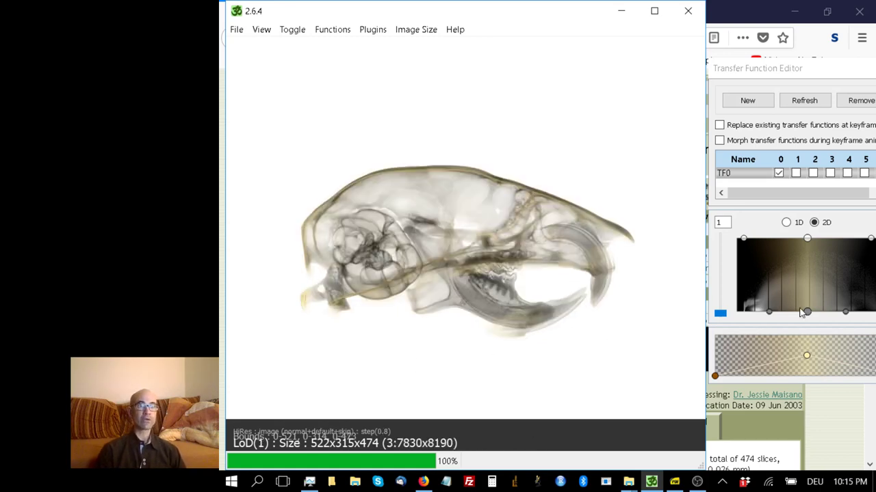
left_click_drag(808, 317, 784, 325)
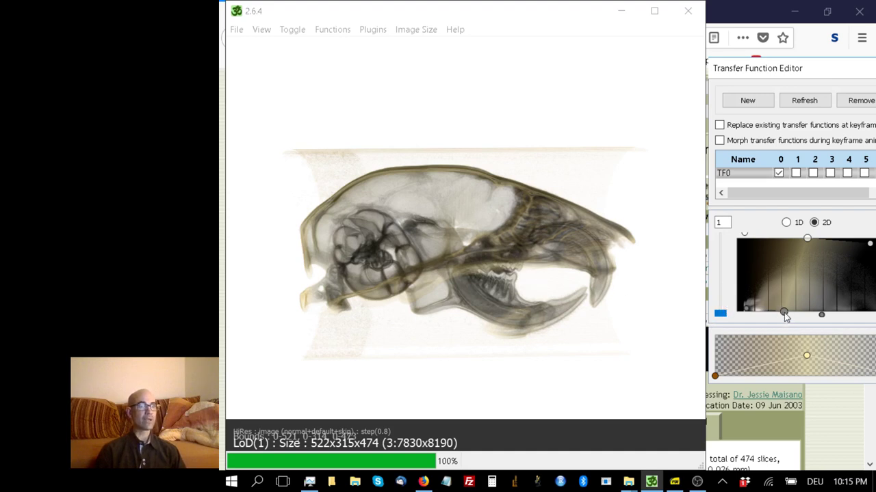
left_click_drag(784, 313, 777, 313)
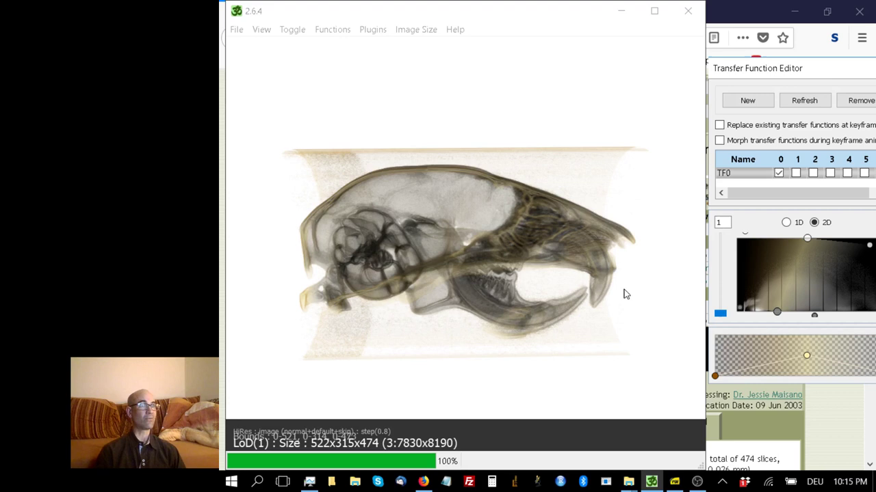
left_click_drag(778, 312, 807, 316)
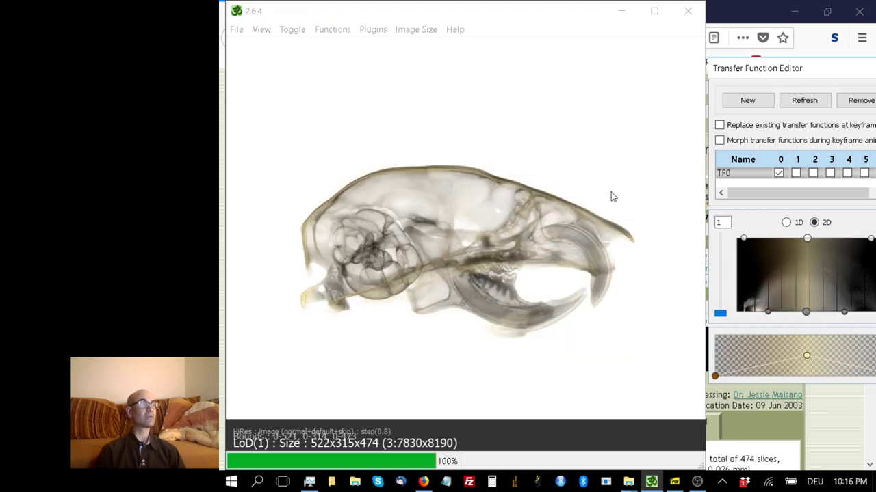
left_click(292, 29)
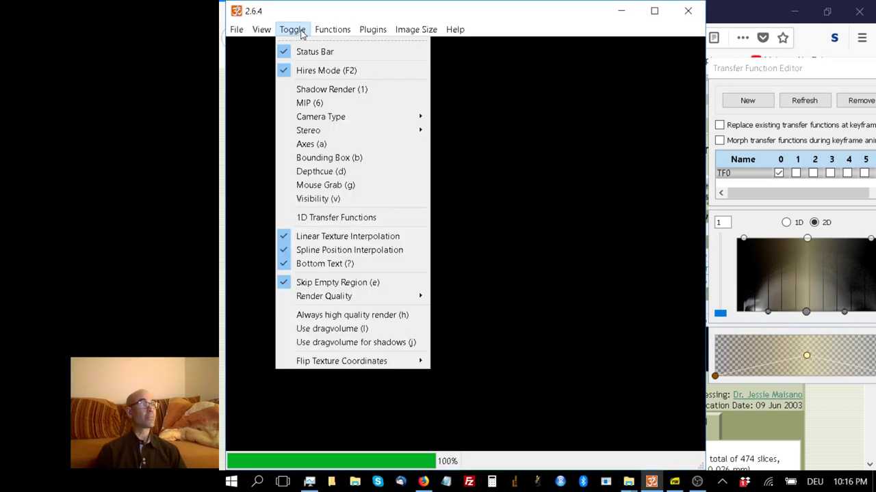
- Turn off skipping of empty regions and rotate the skull to a new orientation
left_click(348, 285)
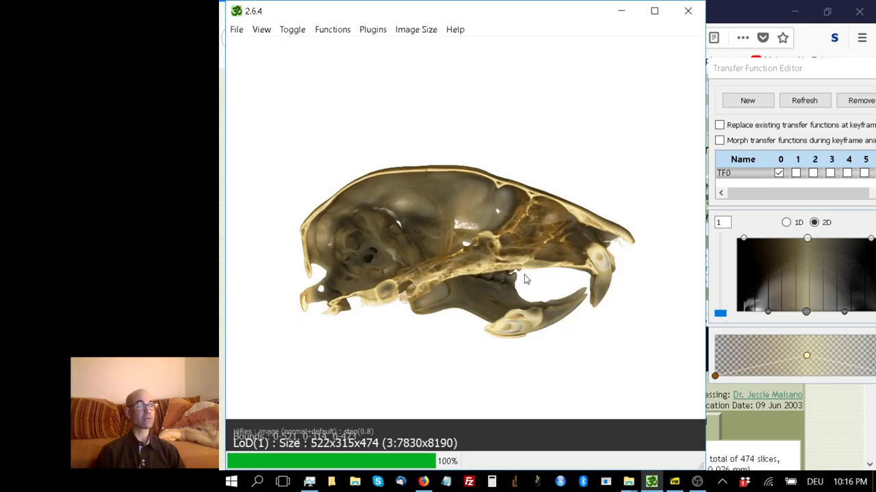
mouse_move(492, 289)
left_mouse_down()
mouse_move(493, 247)
mouse_move(496, 296)
left_mouse_up()
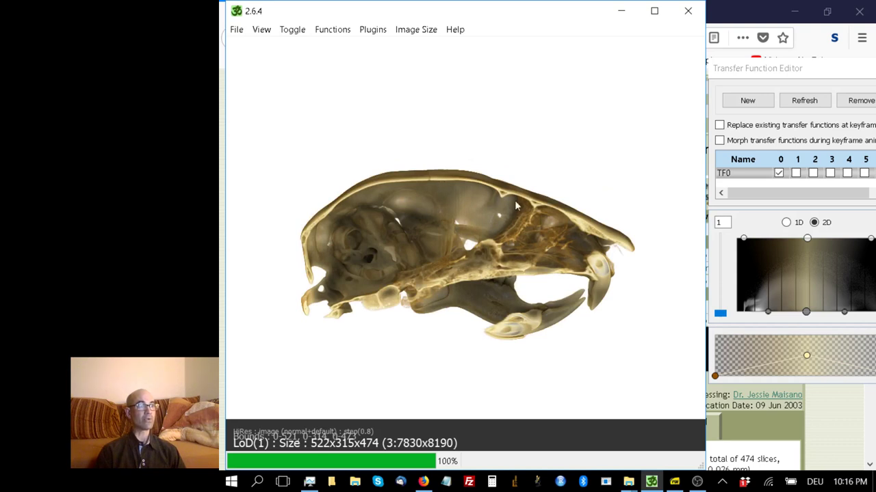
left_click_drag(565, 235, 365, 257)
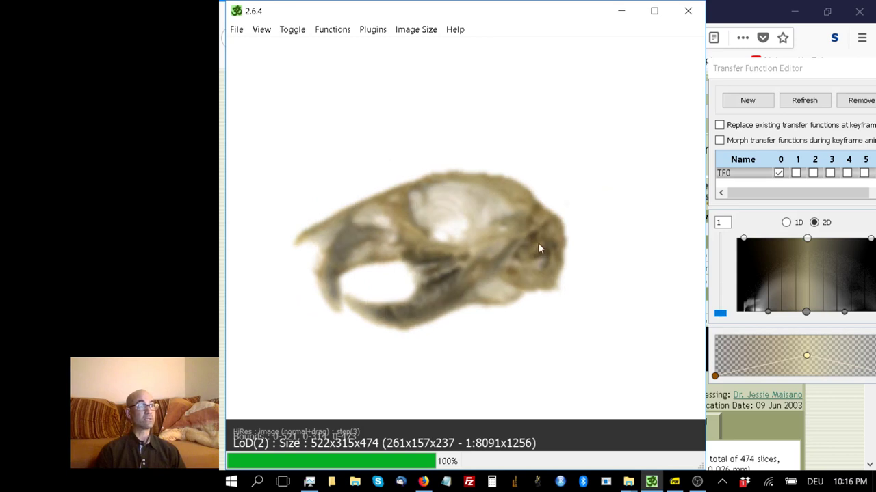
left_click_drag(538, 248, 518, 301)
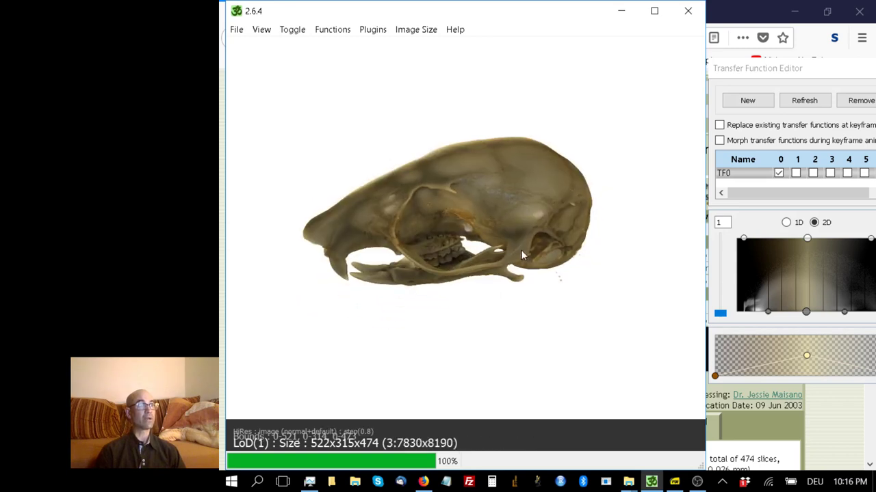
- Zoom in on the cheek teeth, then zoom back out to a left-facing side view
scroll(520, 250, "up", 3)
left_click_drag(506, 228, 462, 244)
scroll(462, 245, "up", 2)
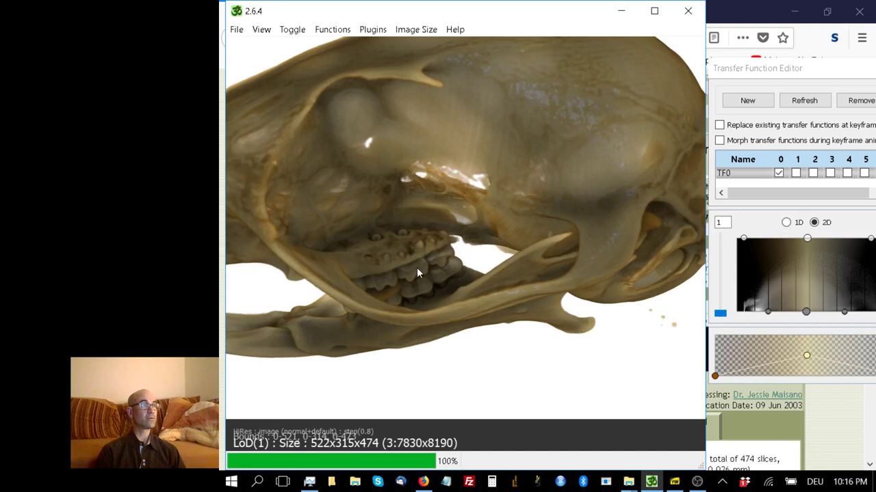
scroll(432, 270, "up", 2)
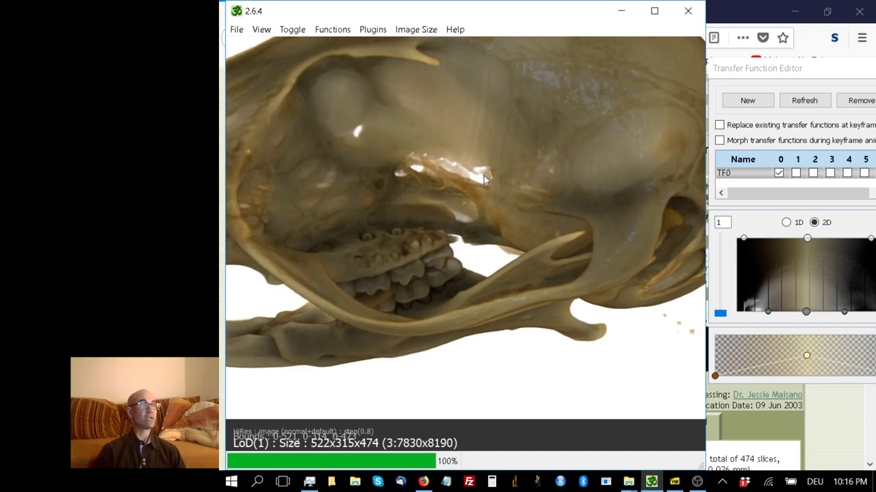
scroll(472, 181, "up", 1)
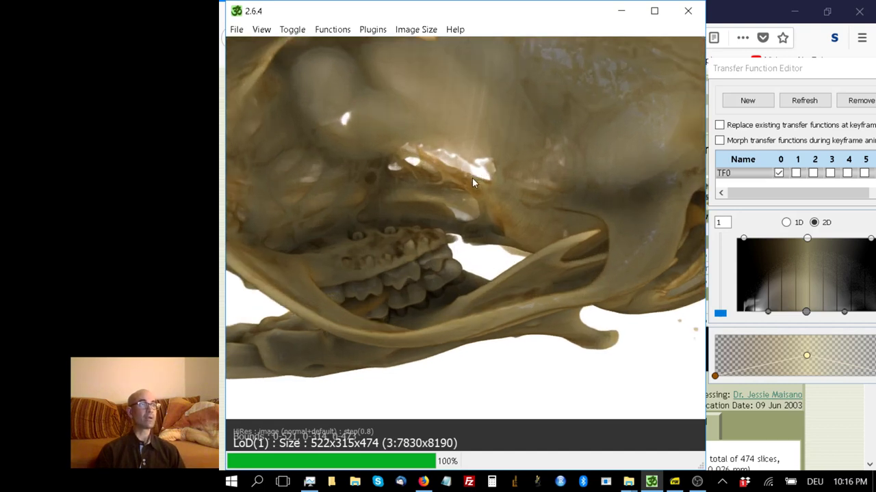
scroll(472, 178, "down", 5)
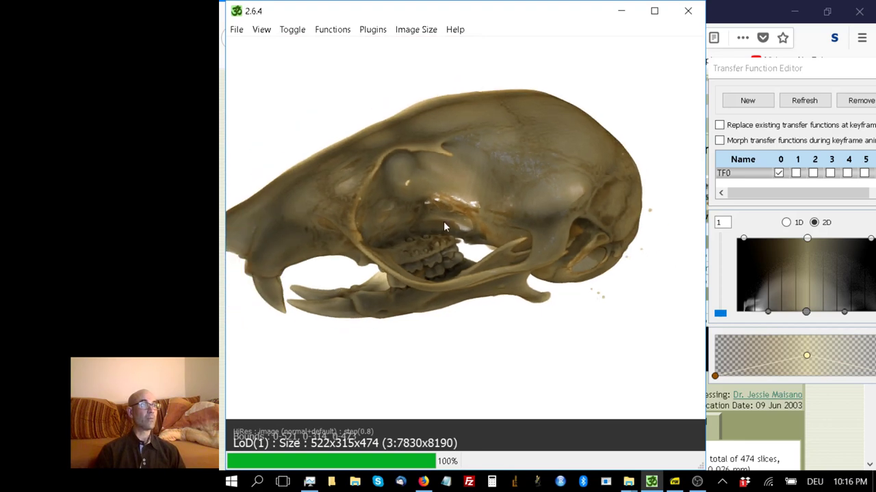
mouse_move(443, 221)
left_mouse_down()
mouse_move(419, 197)
mouse_move(427, 212)
left_mouse_up()
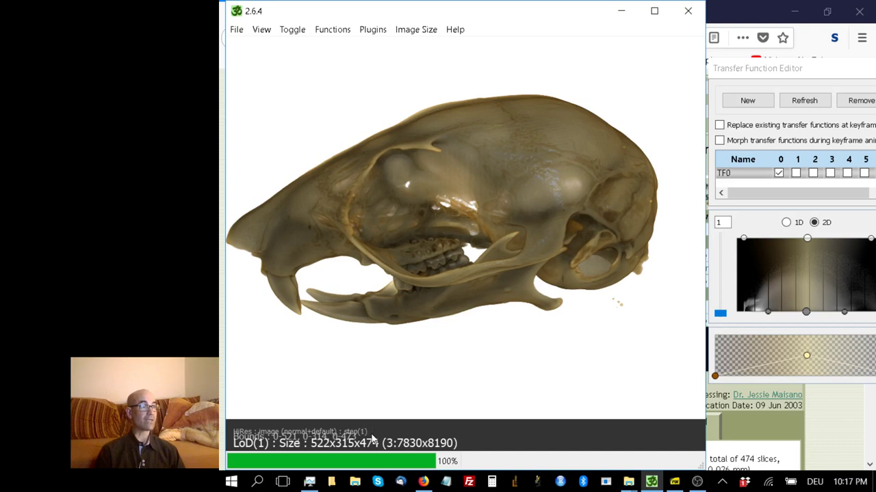
- Tilt the skull to an oblique, snout-down angle with the skull roof toward the viewer
left_click_drag(369, 442, 473, 248)
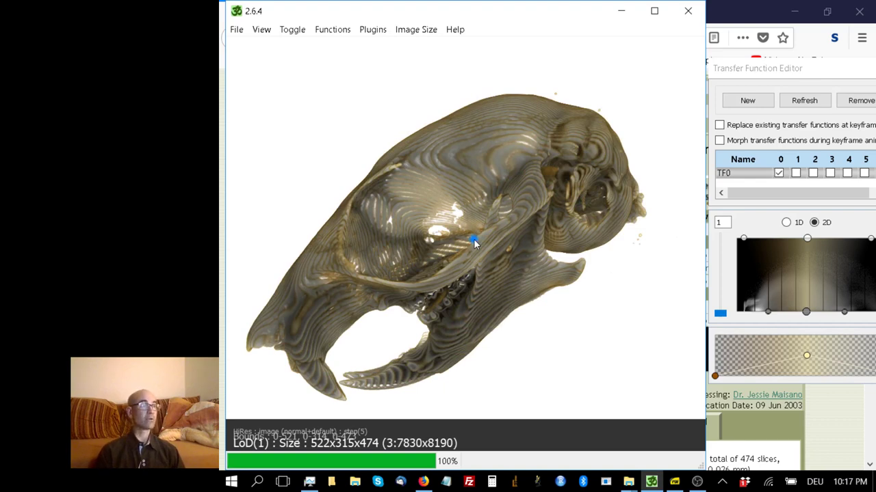
- Mark a point on the skull surface and turn the skull slightly
left_click(475, 242)
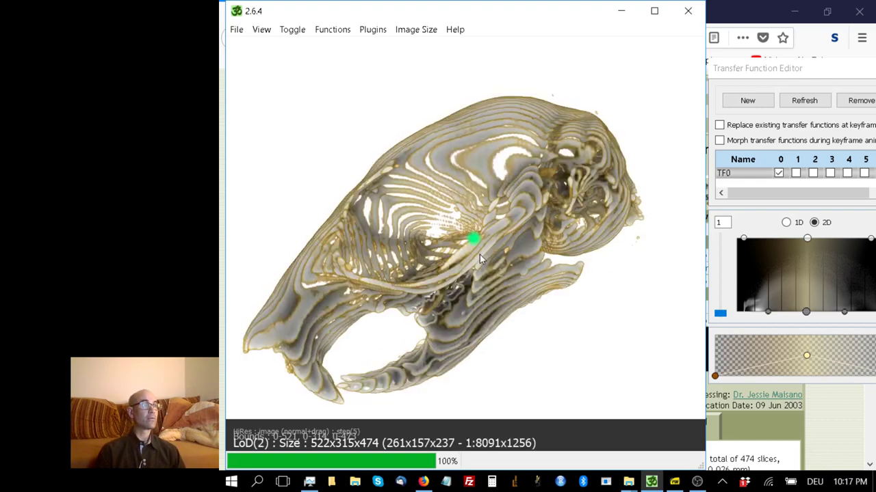
left_click(475, 242)
mouse_move(478, 244)
left_mouse_down()
mouse_move(493, 264)
mouse_move(478, 235)
left_mouse_up()
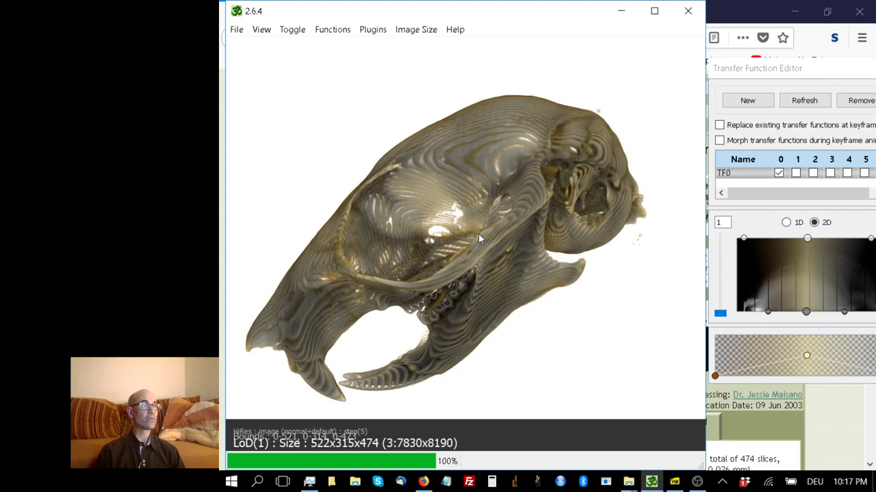
left_click_drag(478, 234, 482, 235)
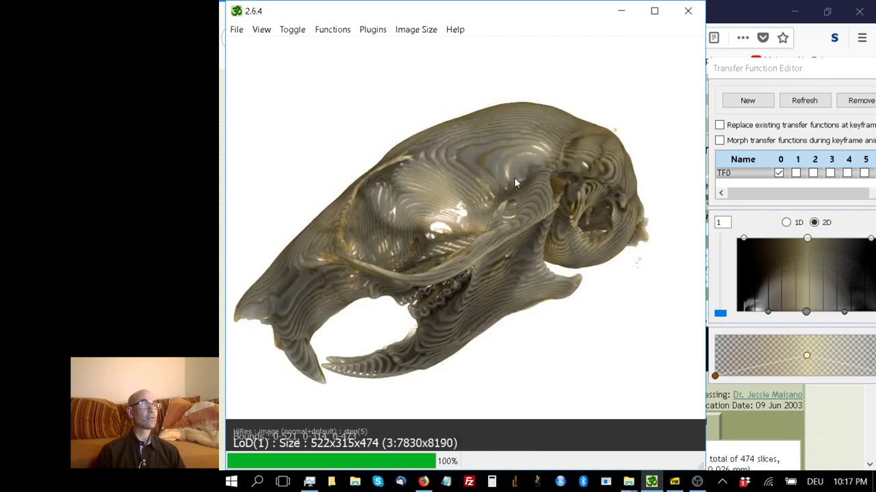
- Set a rotation pivot on the skull and rotate it from front view to side view
right_click(514, 177, "shift")
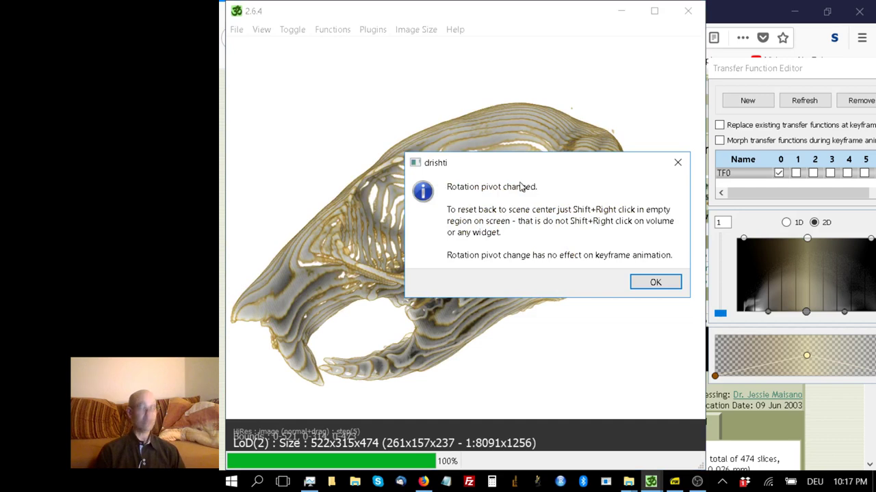
left_click(646, 286)
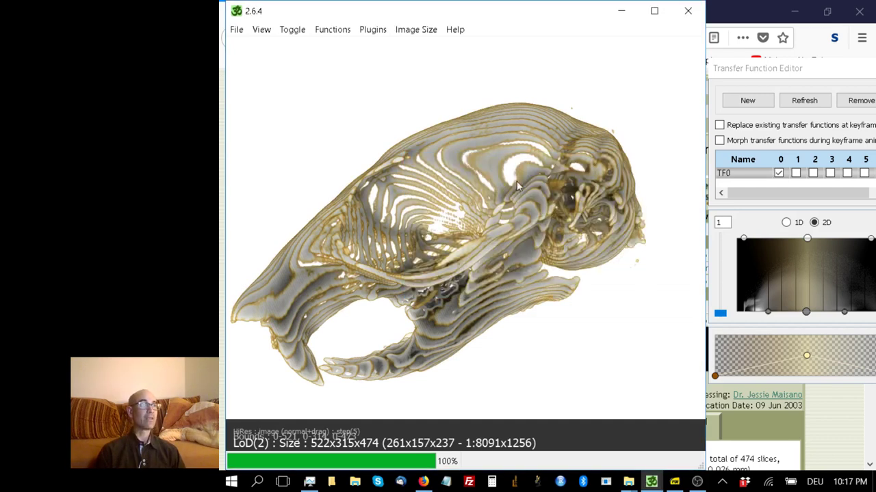
right_click(585, 168, "shift")
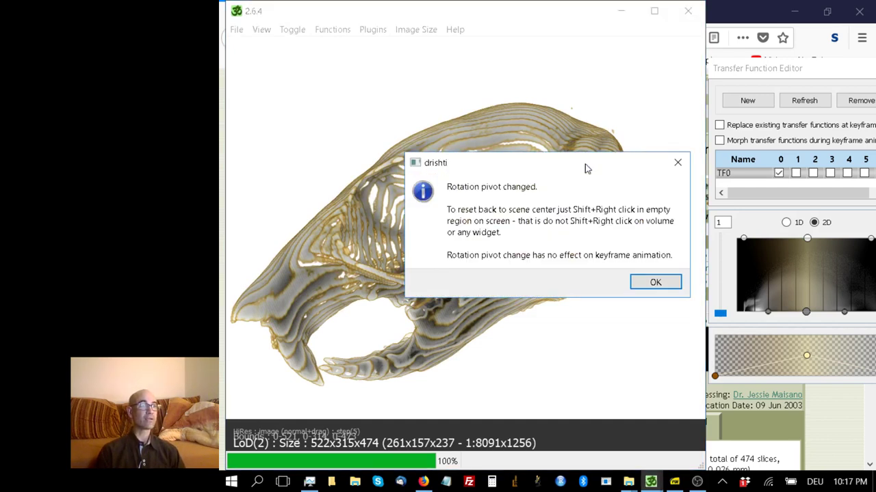
left_click(656, 282)
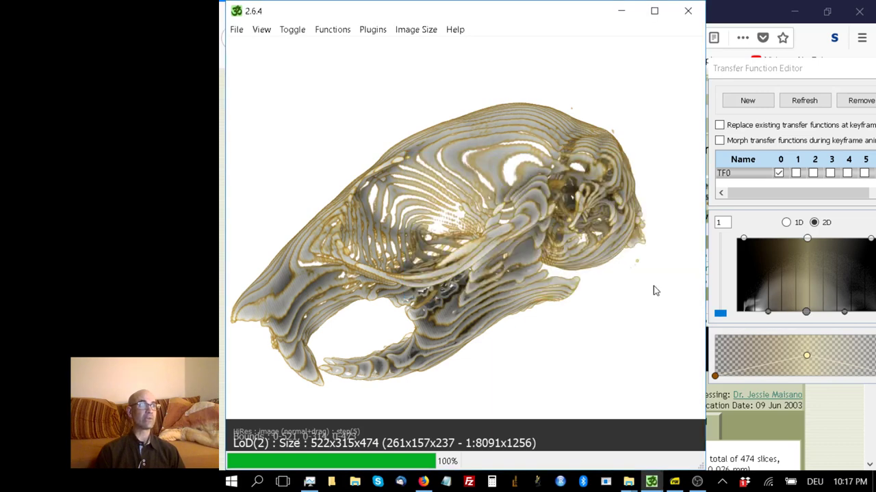
left_click_drag(357, 262, 450, 269)
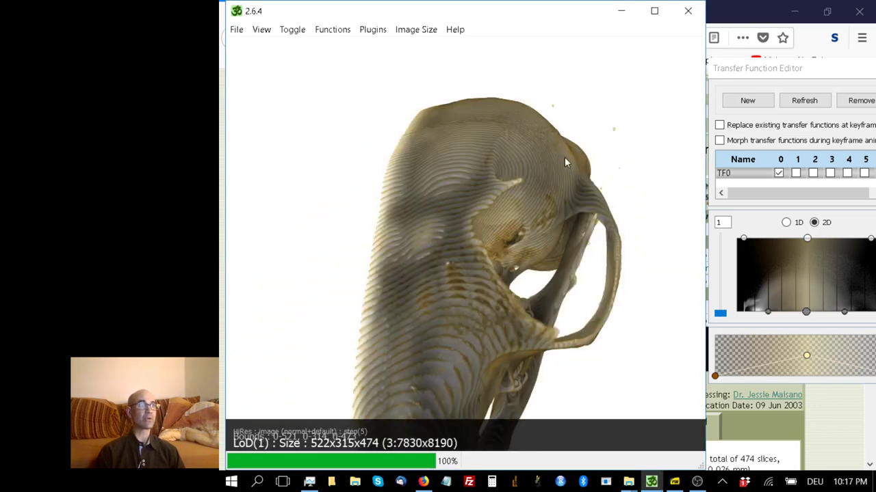
left_click_drag(529, 229, 404, 228)
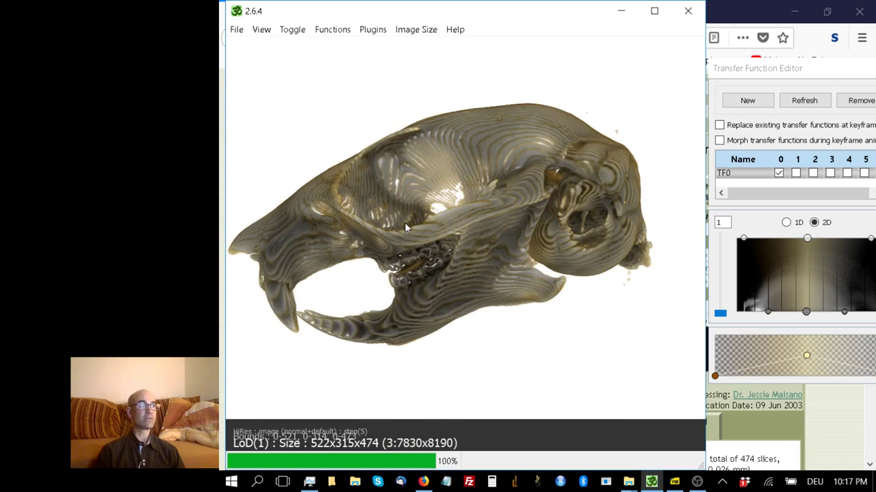
- Move the rotation pivot to another spot and swing the skull around it
right_click(277, 256, "shift")
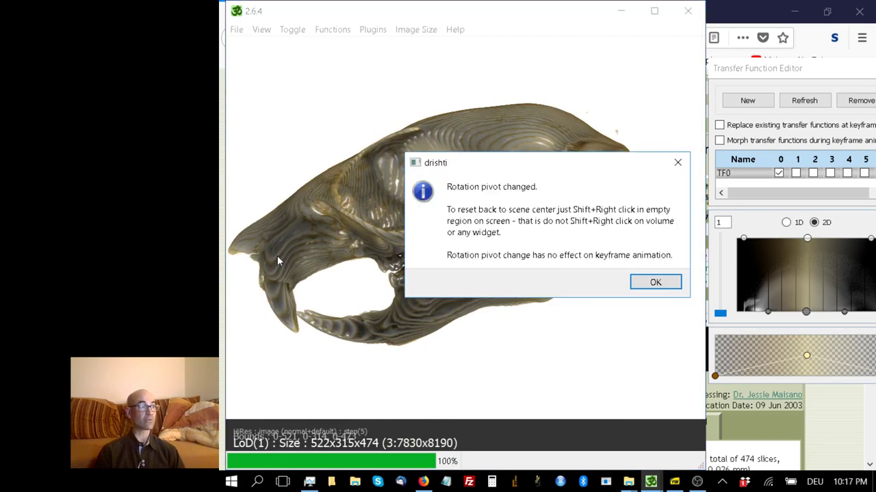
left_click(655, 282)
left_click_drag(626, 253, 484, 285)
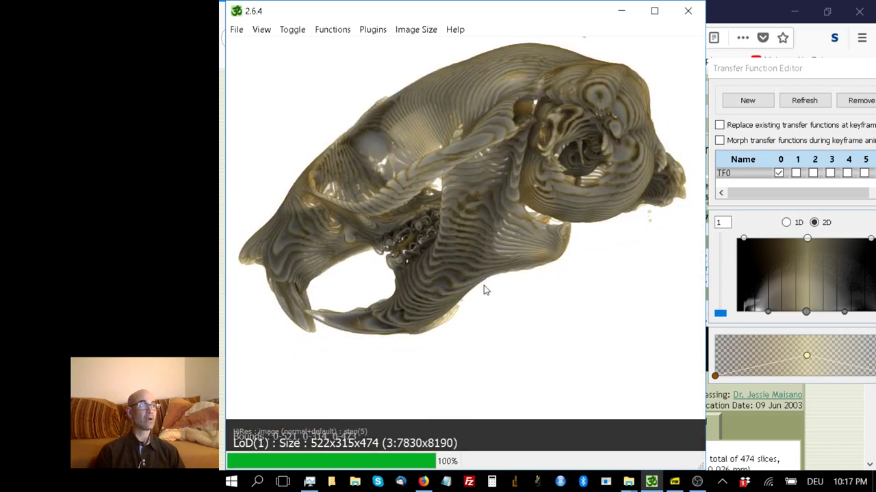
- Reset the rotation pivot to the scene centre and rotate the skull around it
double_click(632, 361)
left_click(611, 246)
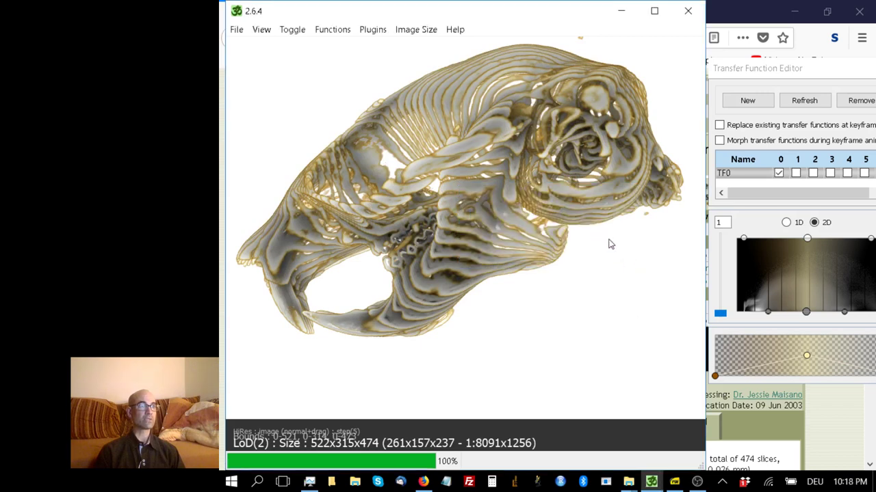
left_click_drag(610, 244, 523, 228)
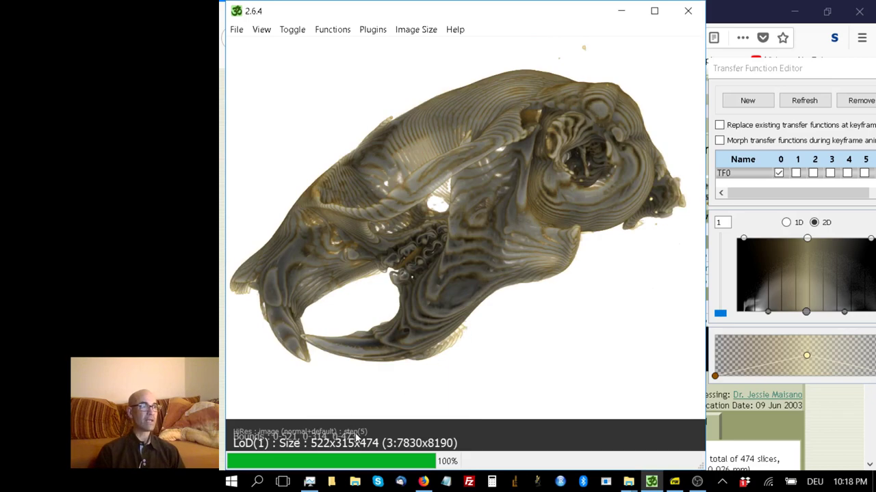
- Rotate the skull into a lateral profile and zoom in on the tooth row and zygomatic arch
middle_click_drag(430, 335, 480, 347)
left_click_drag(480, 352, 584, 182)
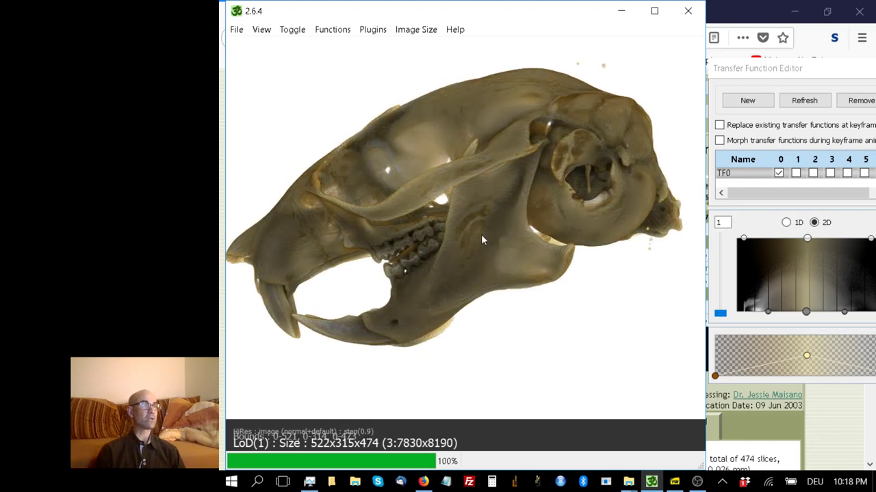
mouse_move(481, 234)
left_mouse_down()
mouse_move(497, 253)
mouse_move(478, 245)
left_mouse_up()
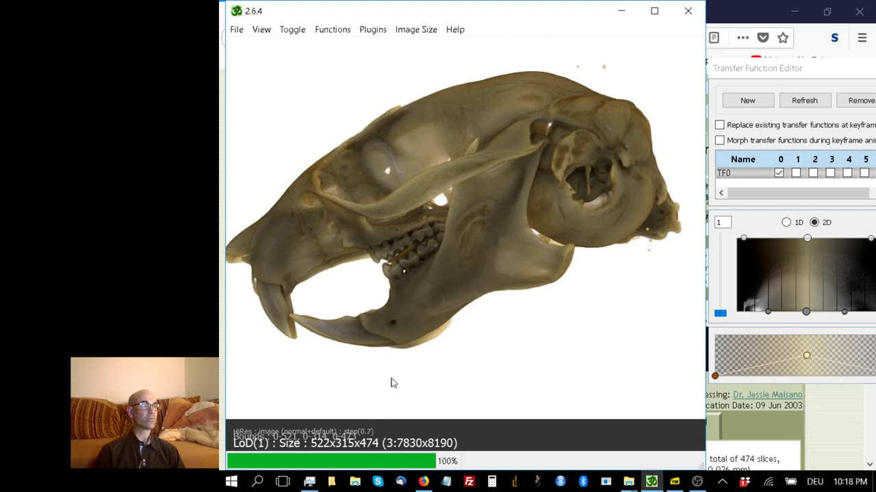
left_click_drag(390, 381, 513, 286)
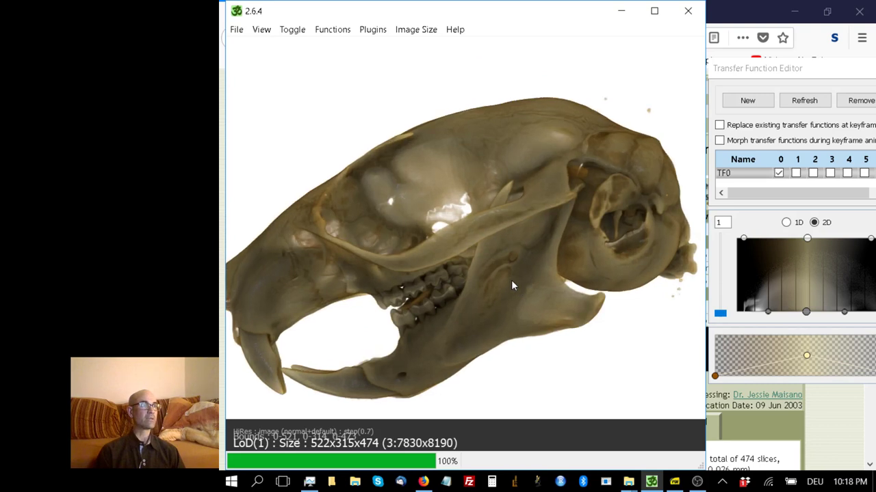
scroll(511, 280, "up", 2)
scroll(484, 286, "up", 2)
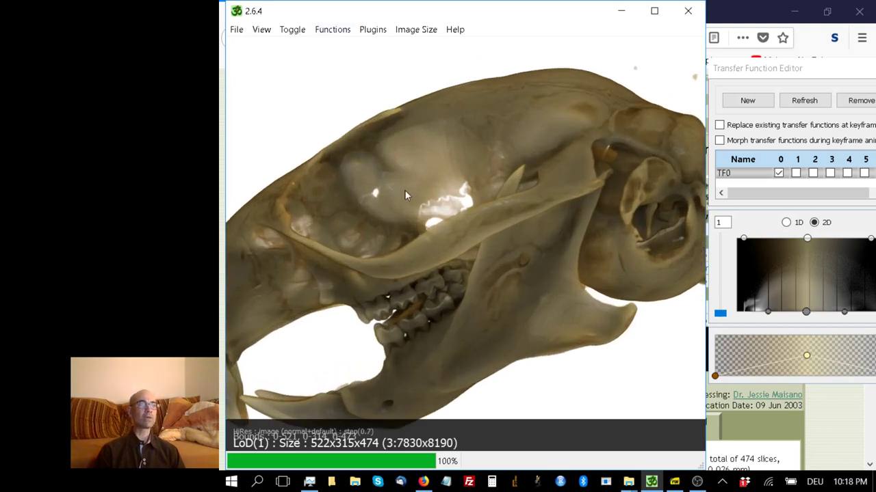
- Show the shading and lighting controls as a floating Shader Widget beside the render
left_click(290, 29)
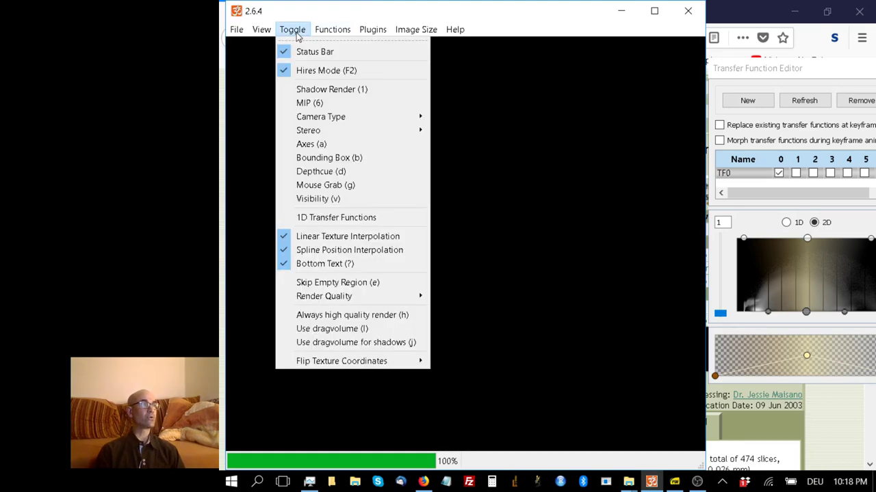
mouse_move(270, 34)
left_click(279, 63)
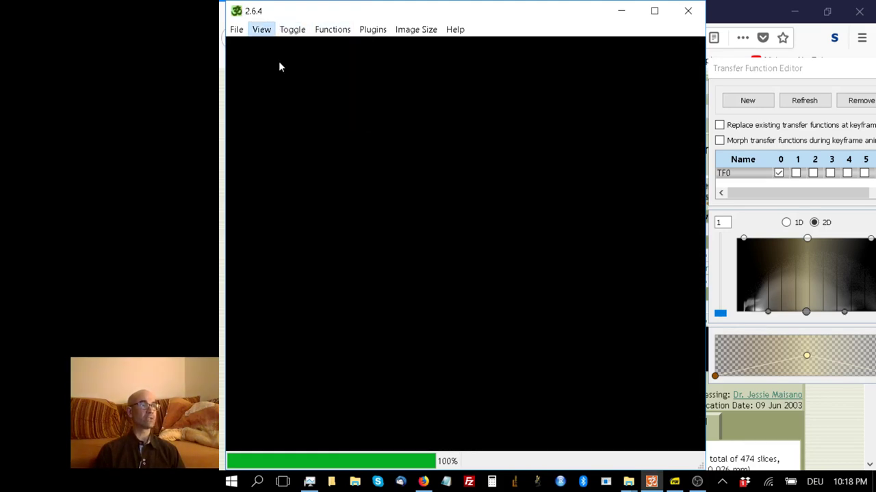
double_click(601, 45)
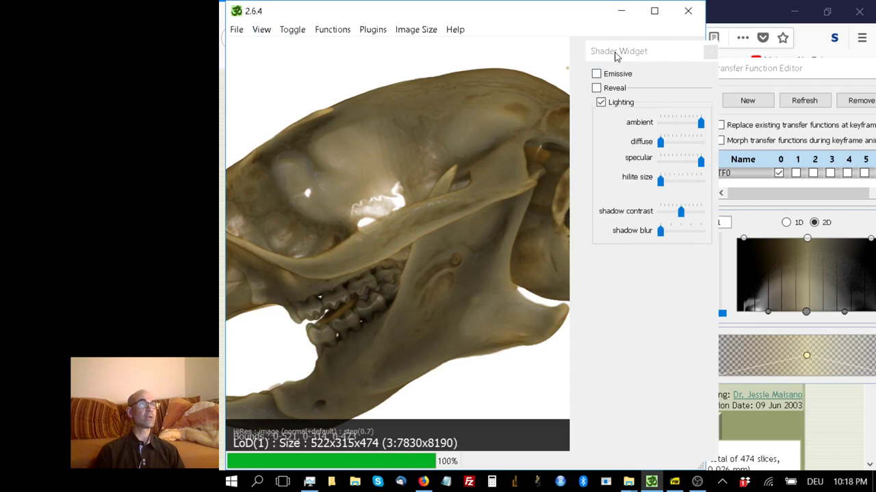
left_click_drag(619, 52, 739, 20)
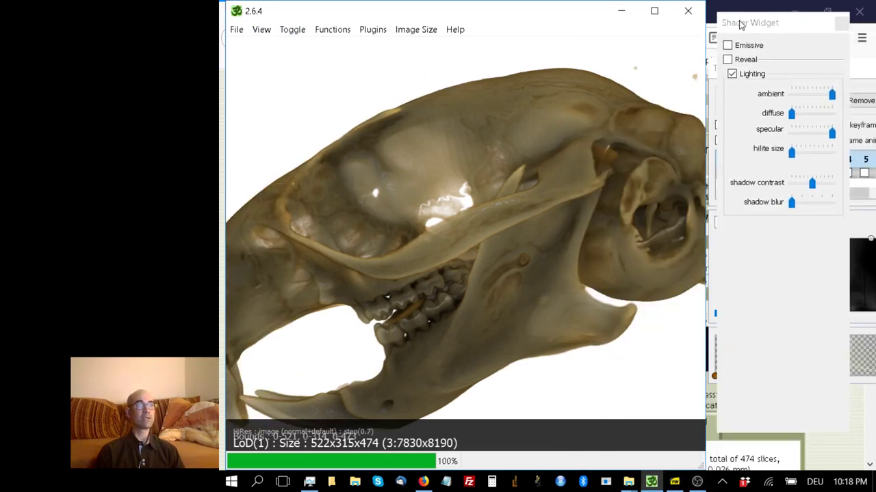
- Raise the diffuse and ambient lighting to near maximum while rotating the skull
left_click_drag(794, 117, 802, 99)
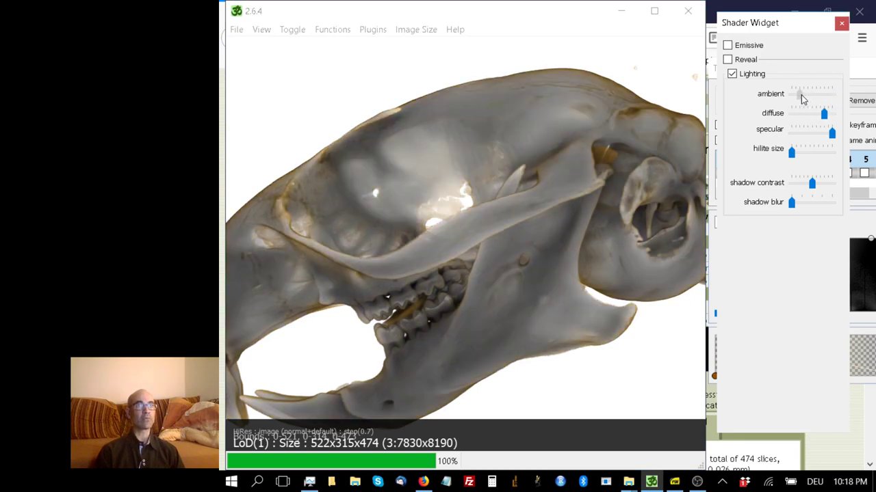
left_click_drag(477, 240, 605, 247)
left_click_drag(542, 256, 547, 254)
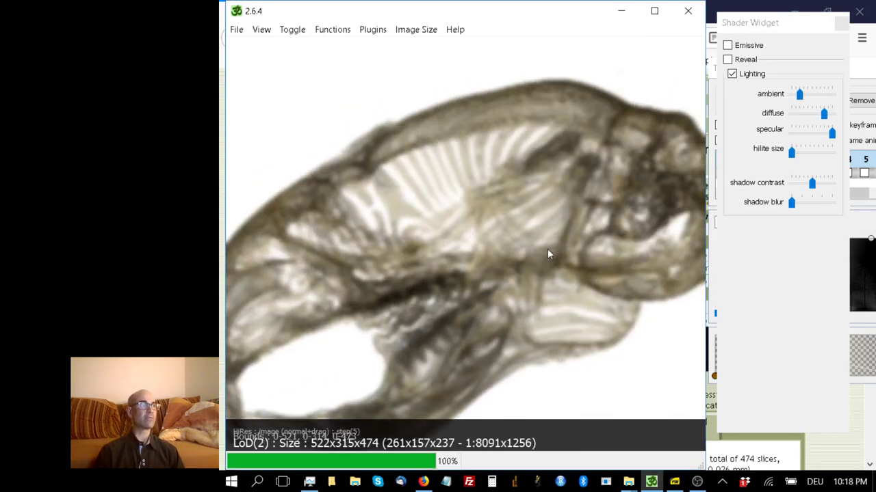
left_click_drag(802, 99, 807, 98)
left_click_drag(594, 246, 536, 218)
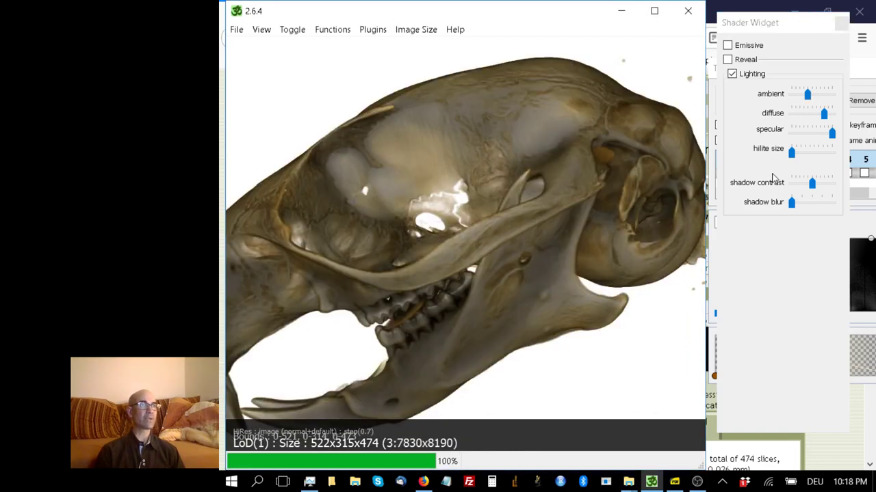
- Bring the specular shine down to a moderate level and turn the skull to a new angle
left_click_drag(831, 133, 806, 137)
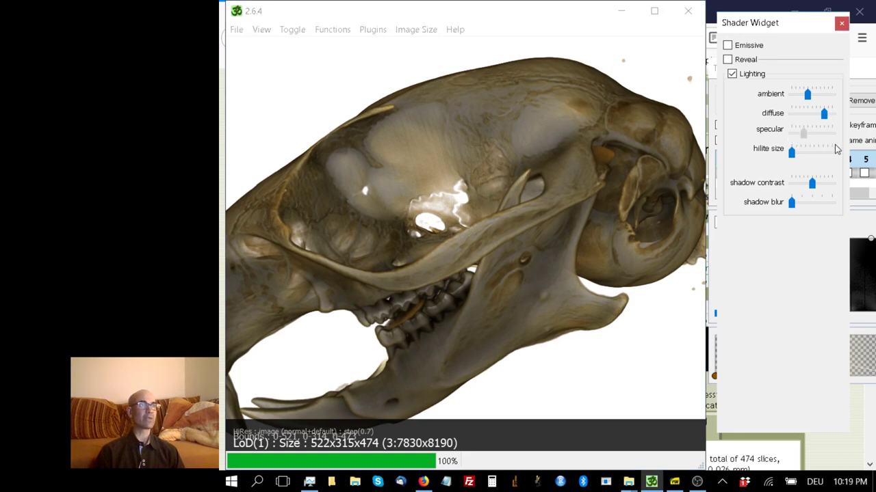
left_click_drag(452, 215, 501, 350)
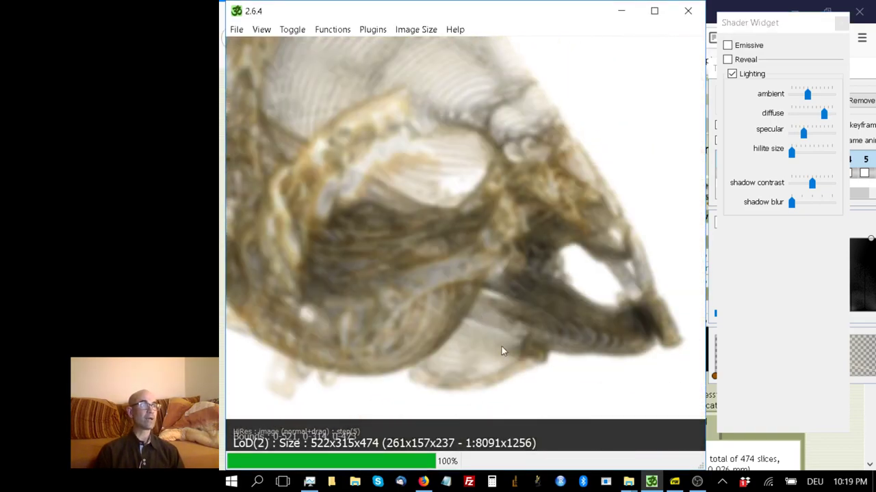
left_click_drag(419, 259, 441, 262)
- Zoom out, rotate the skull into a side view, and inspect the camera projection options
scroll(440, 260, "down", 10)
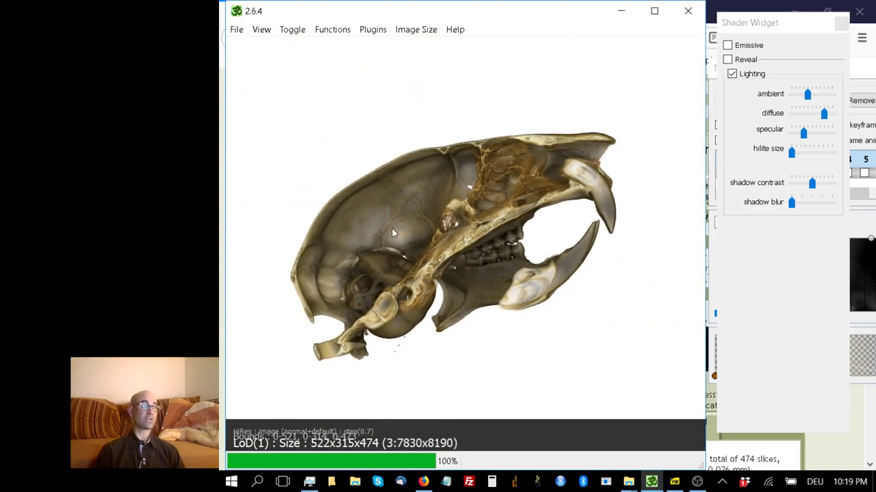
left_click_drag(392, 233, 335, 224)
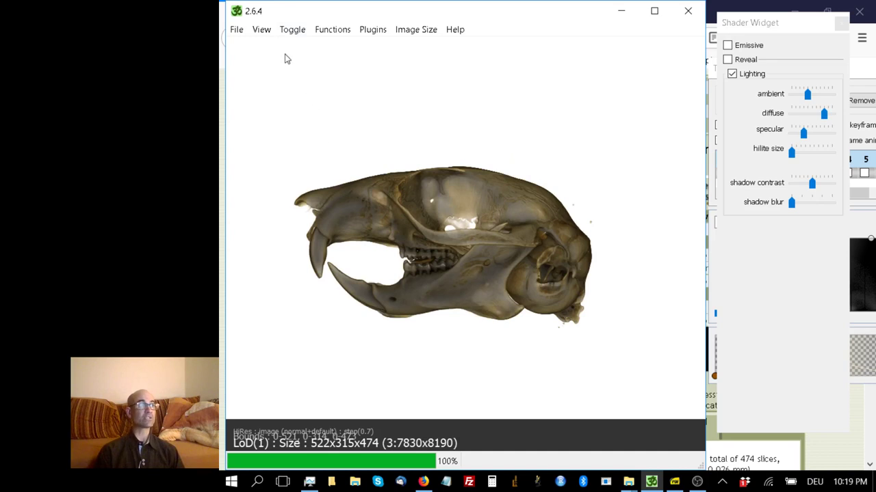
left_click(292, 29)
mouse_move(329, 118)
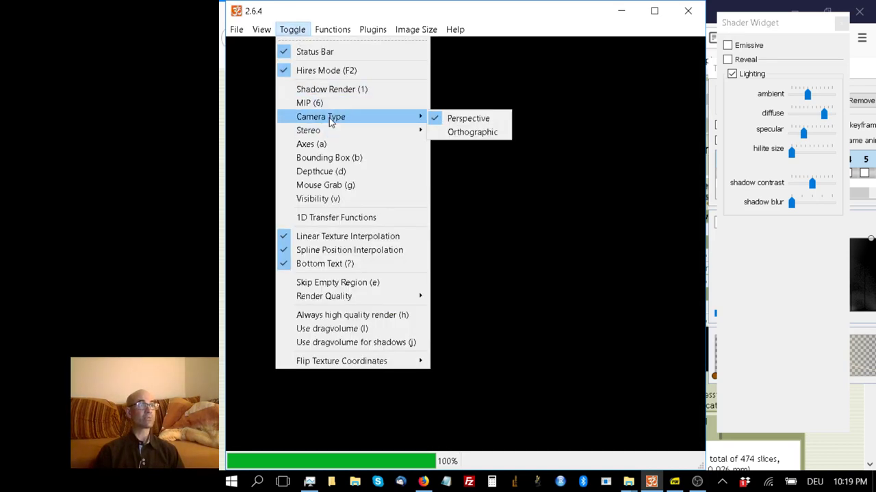
left_click(344, 15)
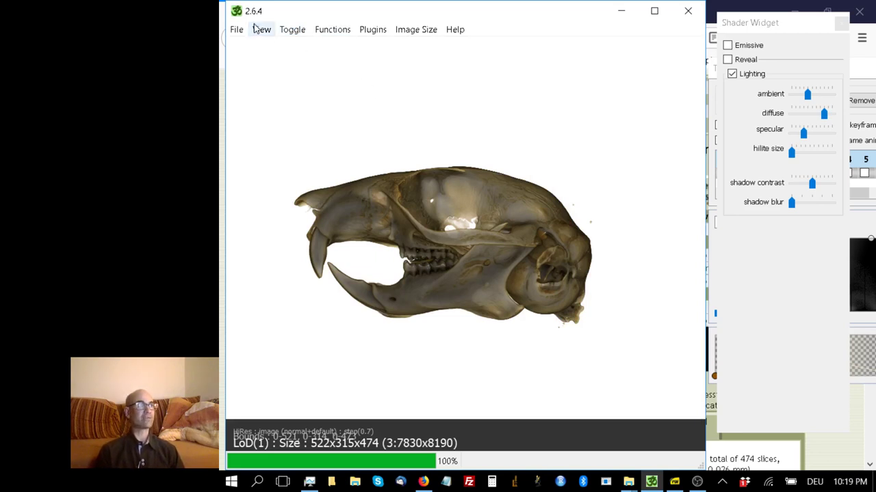
- Switch the camera to orthographic projection and rotate the skull slightly
left_click(289, 33)
mouse_move(325, 117)
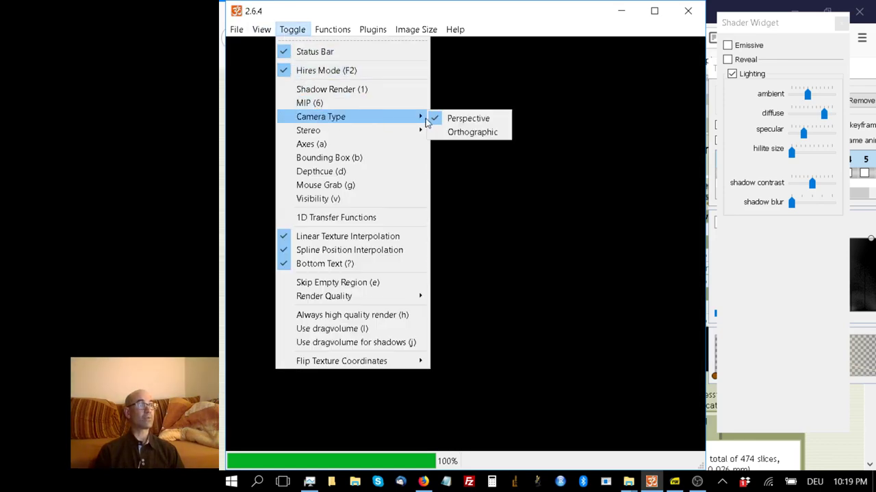
left_click(441, 132)
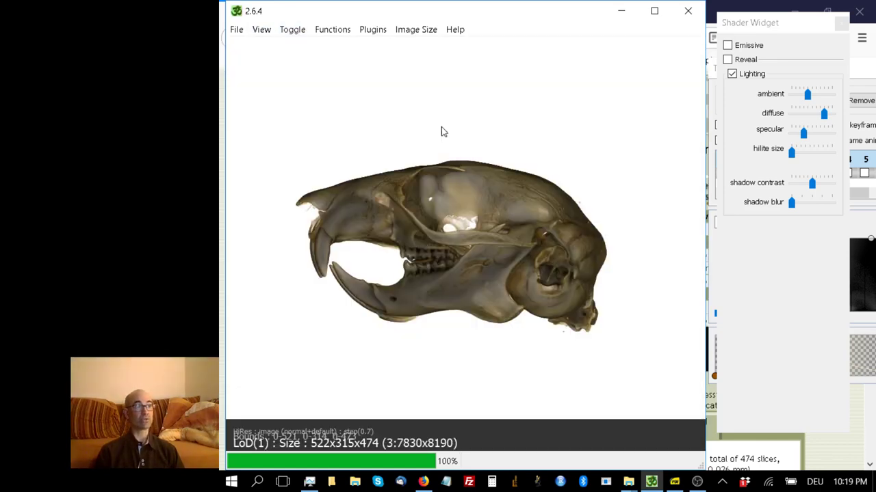
left_click_drag(435, 193, 465, 268)
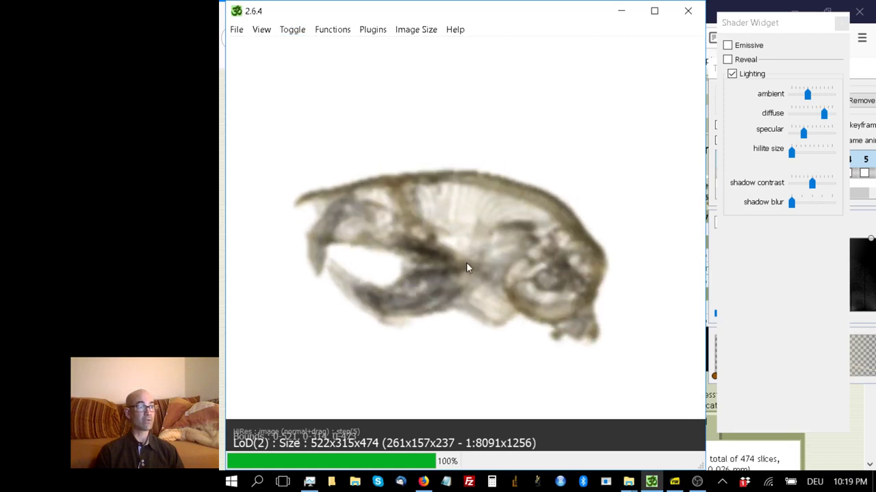
- Rotate and zoom into a close side view of the cheek teeth
left_click(297, 34)
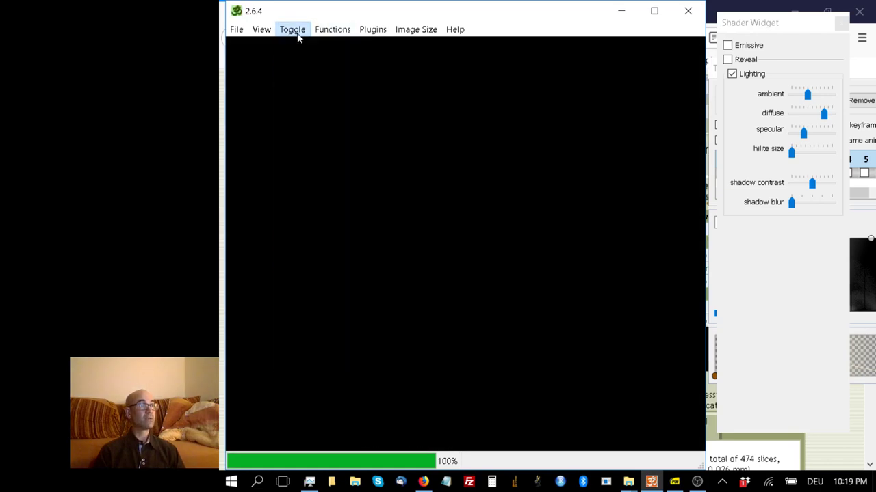
left_click(500, 287)
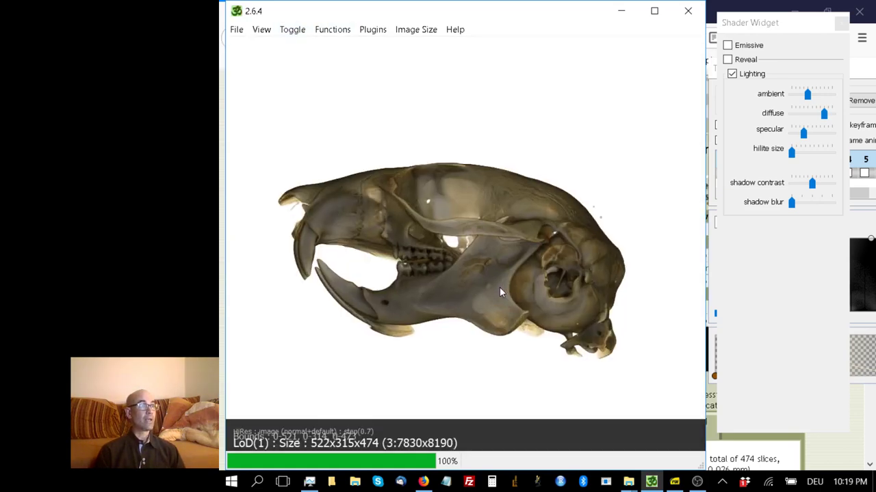
mouse_move(496, 287)
left_mouse_down()
mouse_move(501, 302)
mouse_move(501, 280)
left_mouse_up()
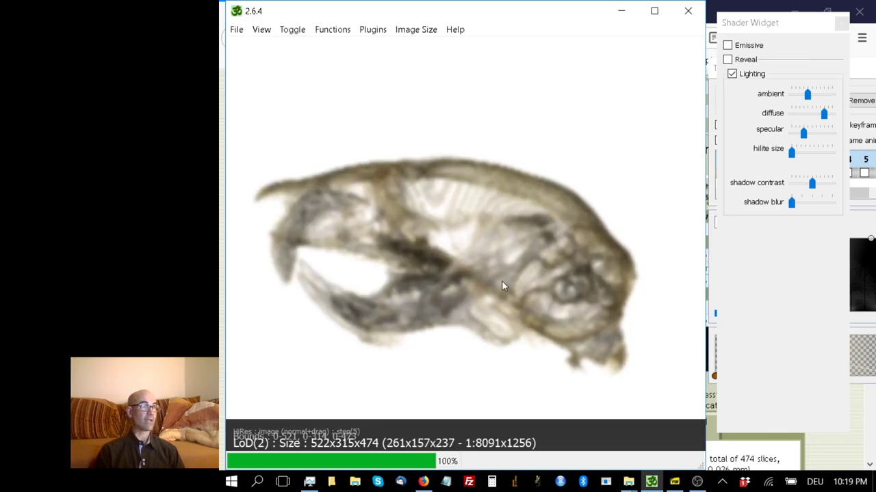
scroll(457, 293, "up", 3)
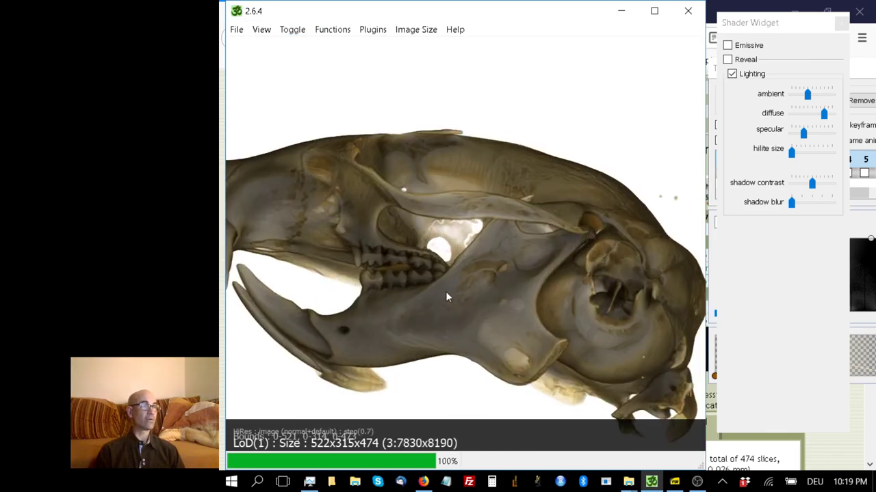
left_click_drag(445, 293, 445, 334)
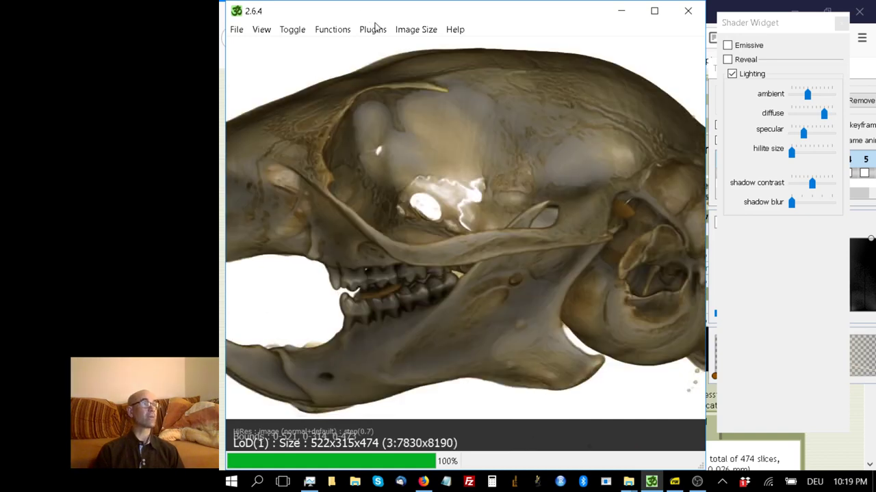
- Apply GI Lighting with the default GI Light Parameters
left_click(325, 31)
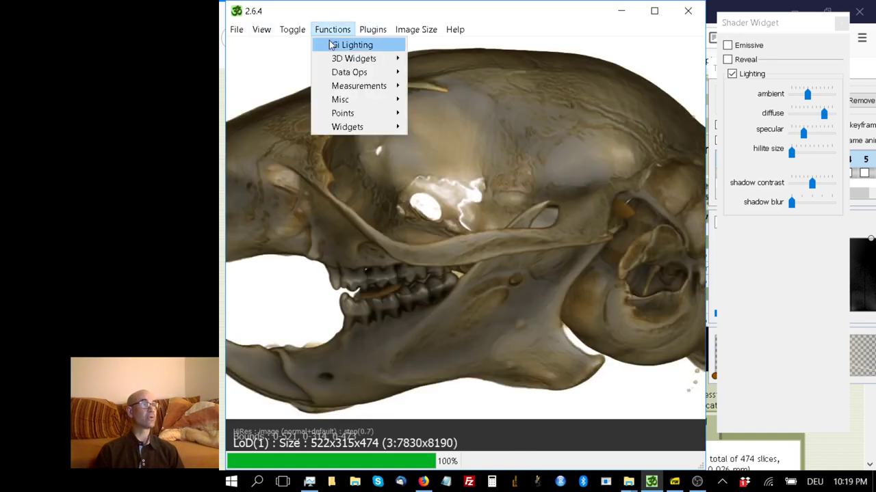
left_click(332, 46)
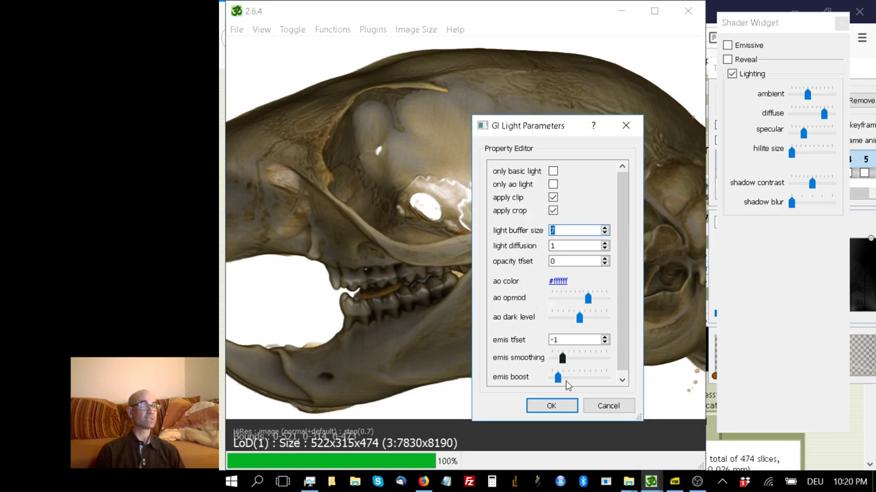
left_click(552, 406)
- Tilt the skull and zoom in on the interlocking upper and lower cheek teeth
left_click_drag(529, 334, 460, 296)
left_click_drag(388, 305, 388, 305)
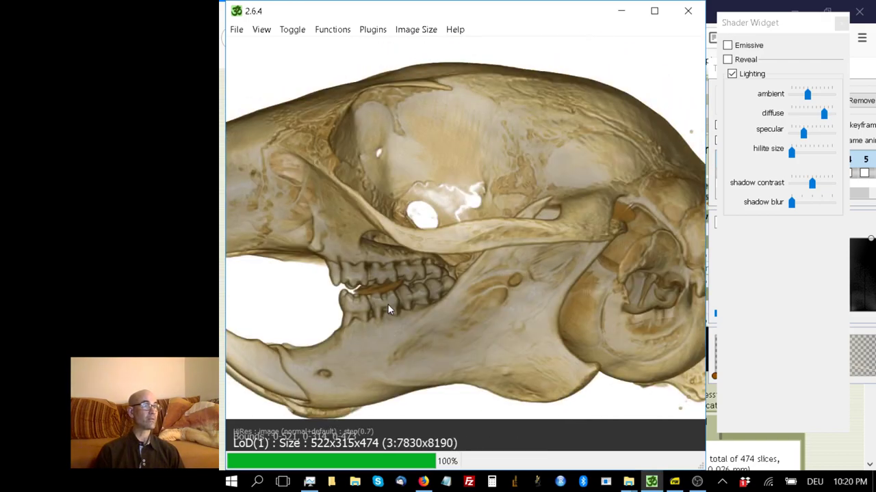
scroll(387, 303, "up", 2)
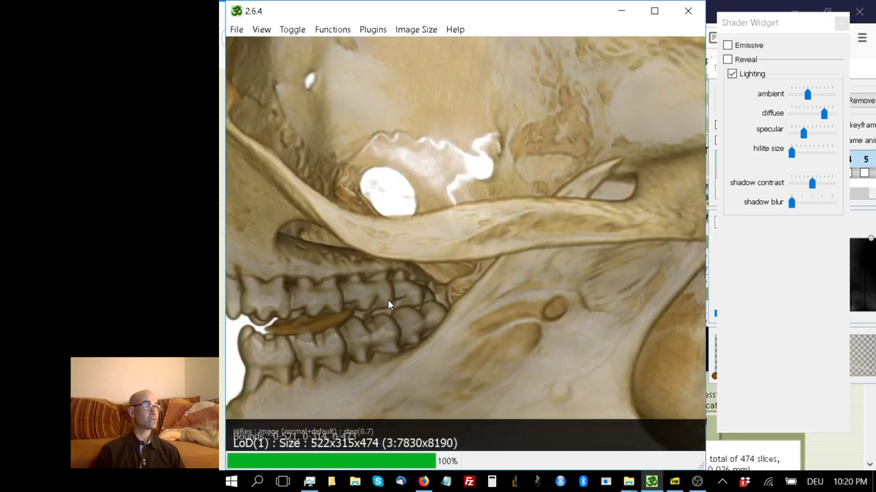
scroll(390, 294, "up", 5)
left_click_drag(387, 308, 582, 256)
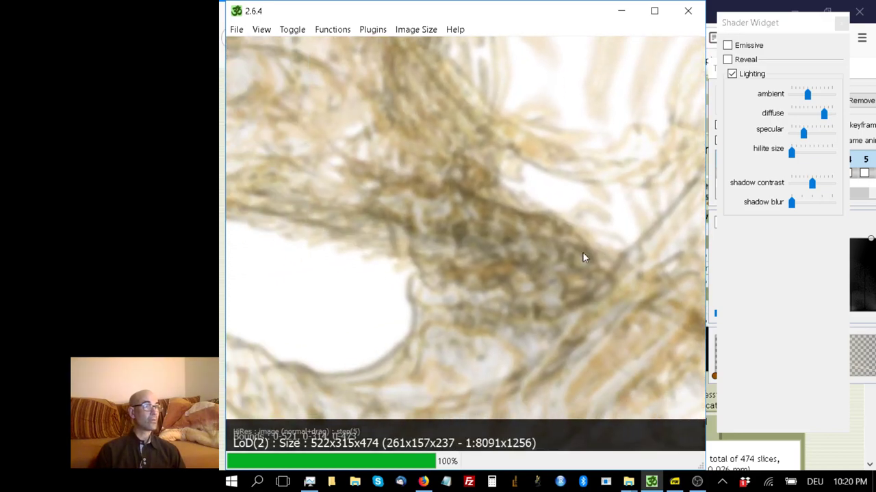
scroll(479, 325, "down", 5)
- Zoom into the tooth row and place a landmark point on the lower premolar
scroll(462, 331, "up", 5)
left_click_drag(444, 338, 431, 344)
scroll(432, 345, "down", 5)
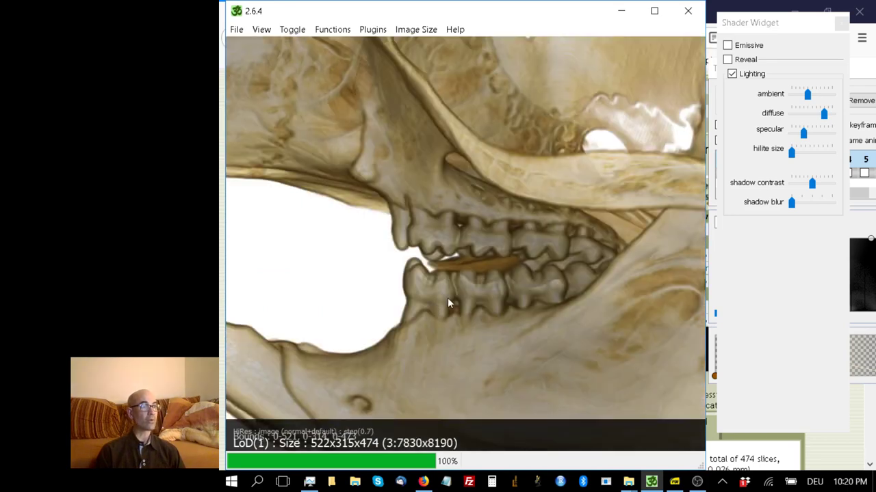
scroll(450, 299, "up", 1)
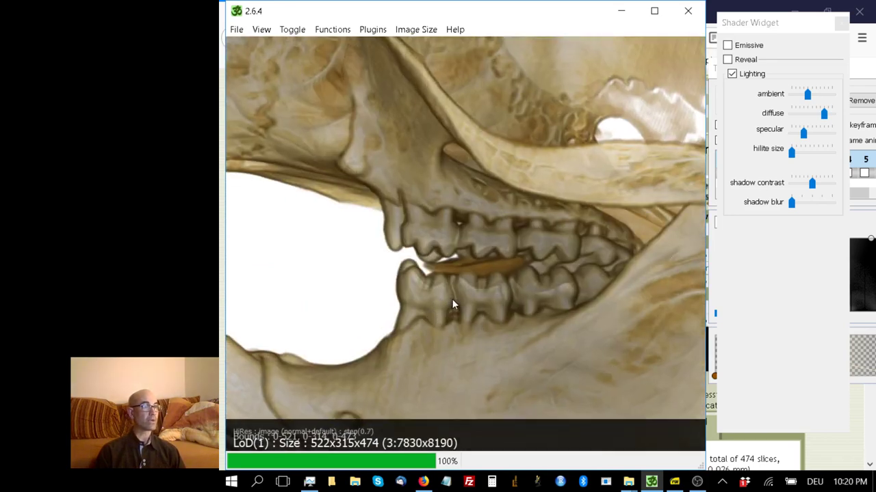
scroll(452, 298, "up", 4)
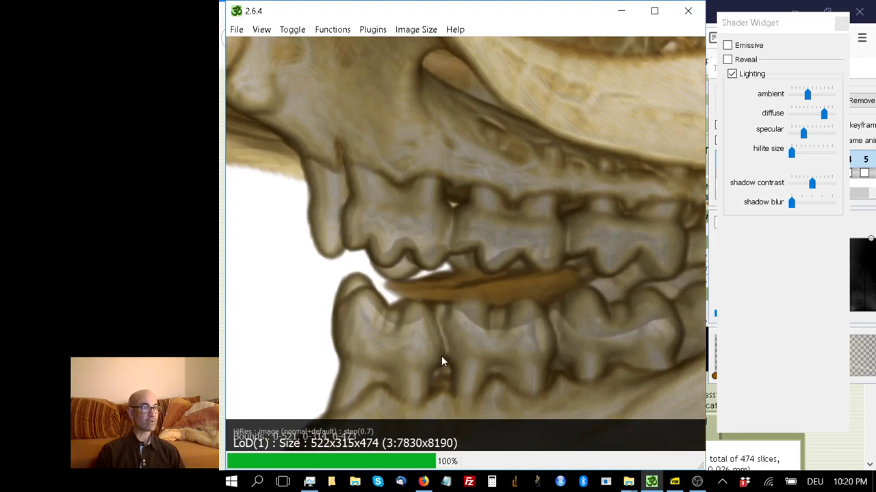
left_click(441, 355, "shift")
left_click_drag(441, 360, 440, 358)
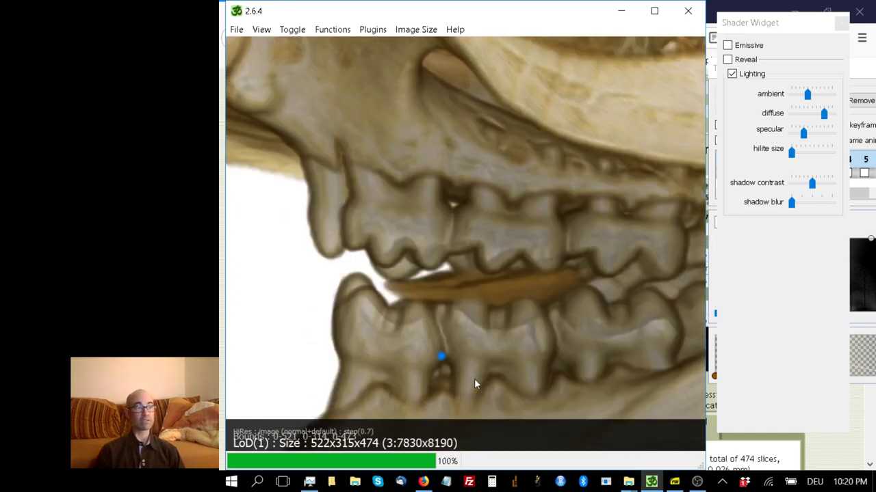
scroll(474, 355, "up", 8)
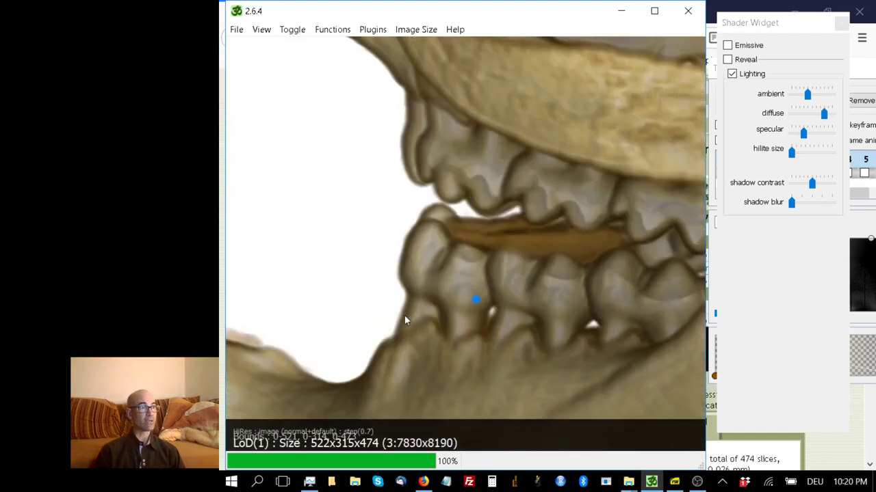
- Make the landmark the rotation pivot, rotate the teeth, and reposition the point
right_click(404, 302, "shift")
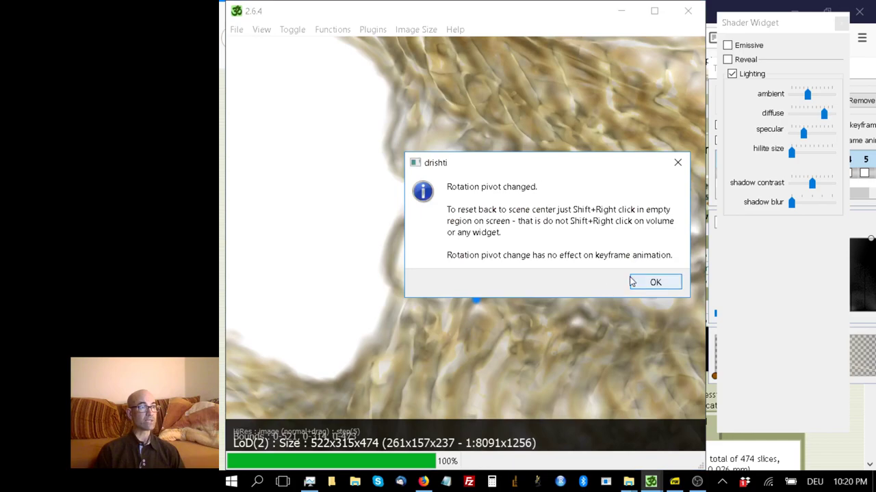
left_click(636, 282)
left_click_drag(583, 287, 556, 326)
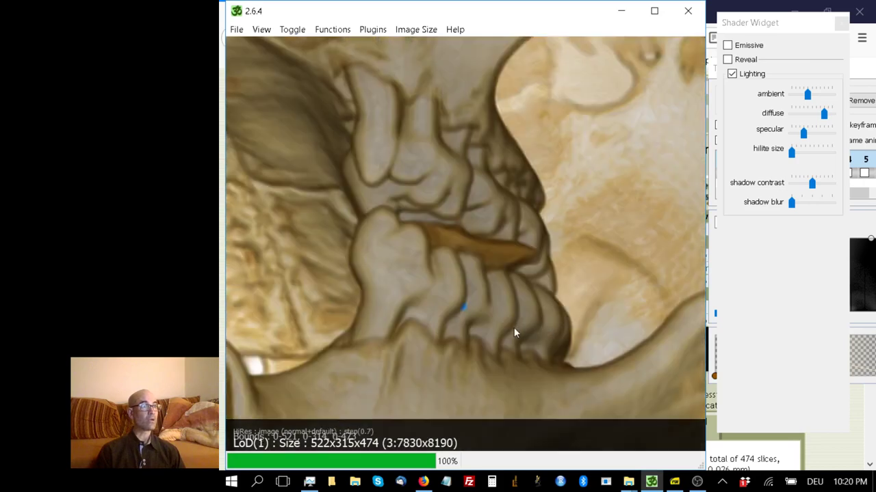
left_click(458, 308)
left_click_drag(477, 354, 478, 356)
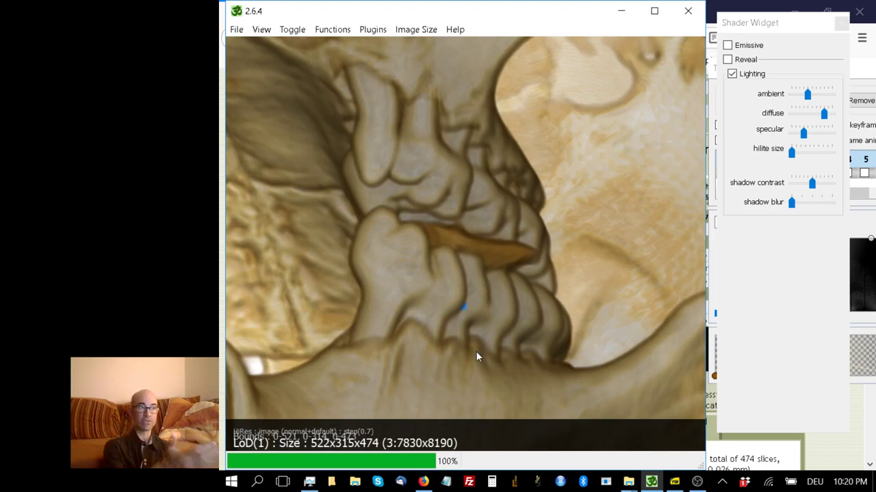
left_click_drag(476, 351, 419, 353)
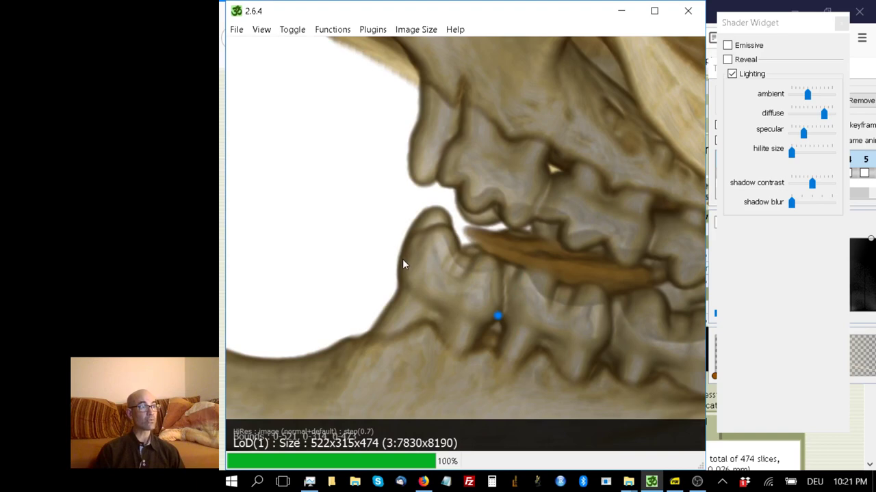
- Add a second landmark point at the front of the lower premolar and frame both points
left_click(402, 259)
left_click_drag(506, 275, 516, 329)
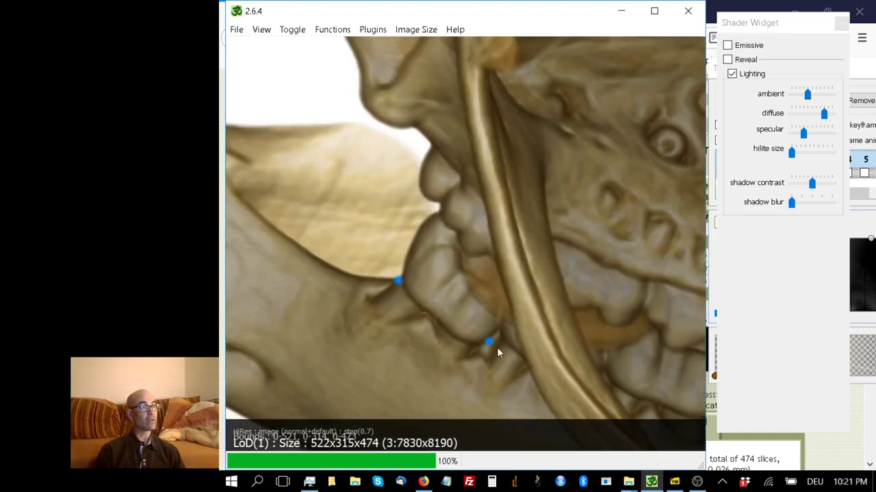
scroll(458, 363, "up", 3)
left_click_drag(436, 368, 444, 292)
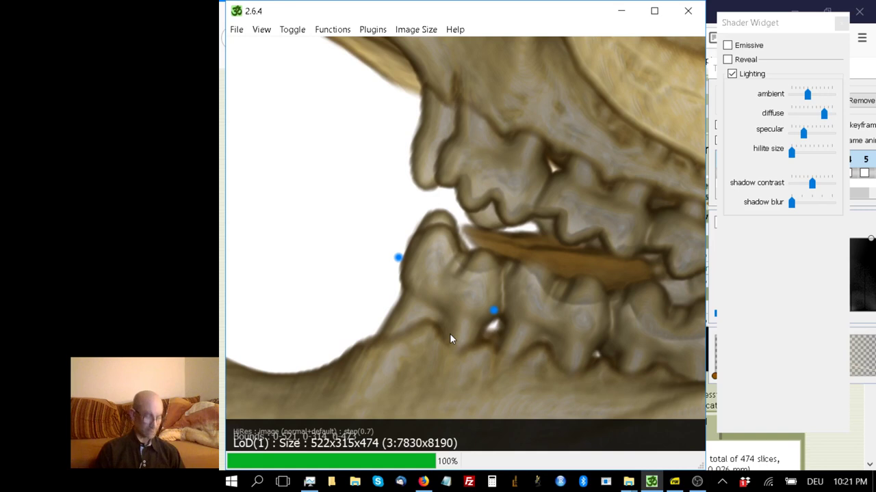
- Run the 'path' command to link the two landmarks, giving a 1.49 mm path
key("space")
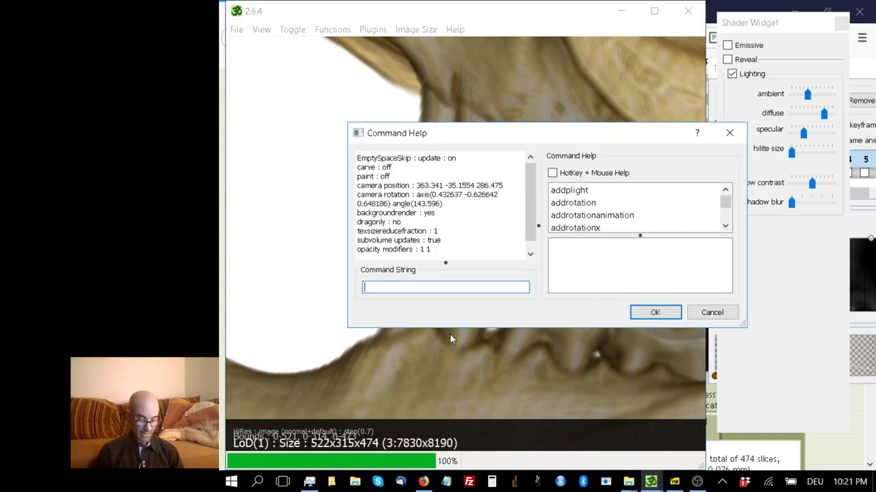
type("path")
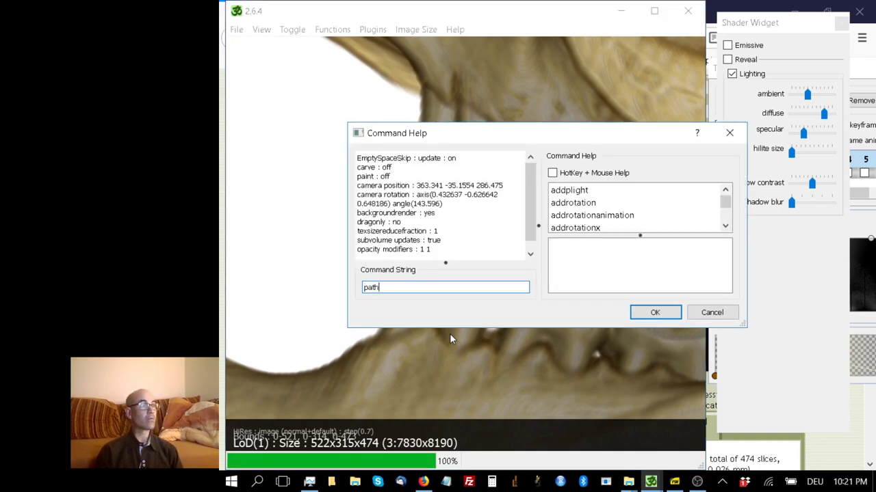
key("Return")
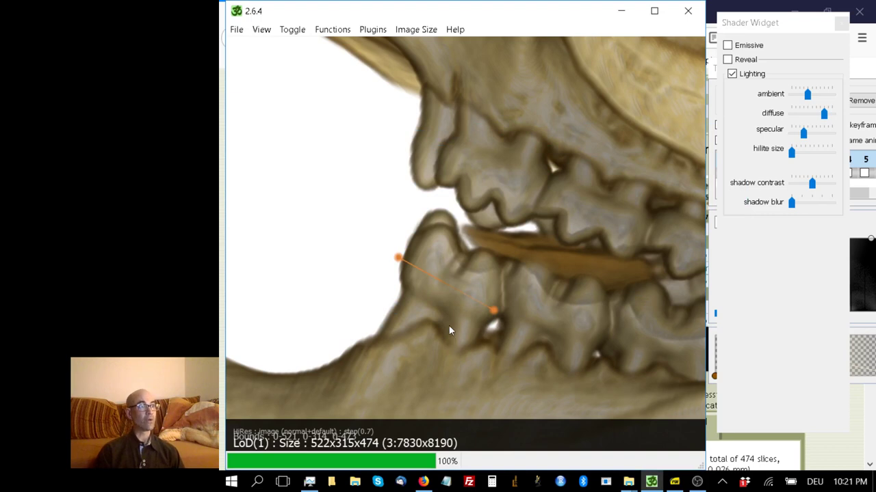
mouse_move(441, 287)
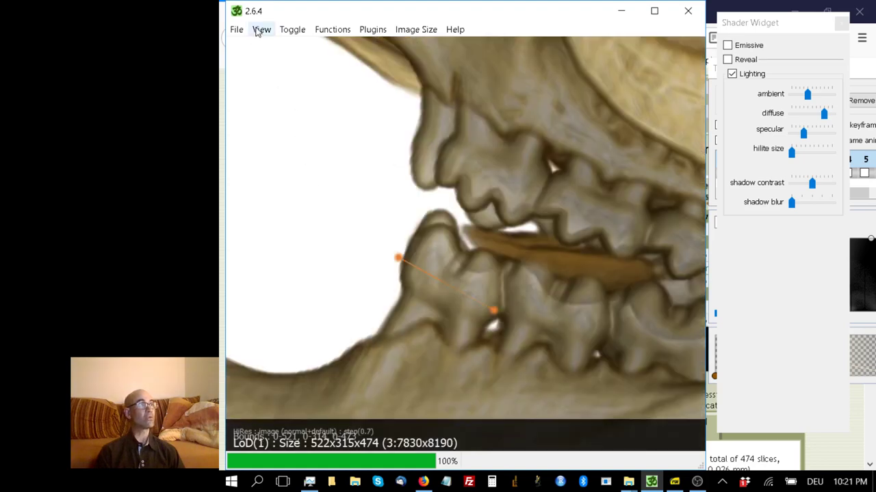
- Show the Volume Information panel, confirming 522×522×474 dimensions and 0.04385 × 0.04385 × 0.077 mm voxels
left_click(260, 29)
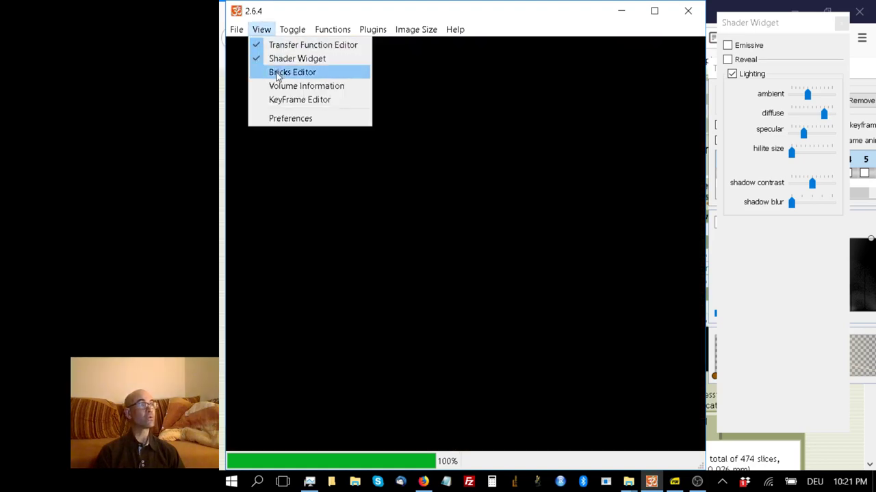
left_click(277, 88)
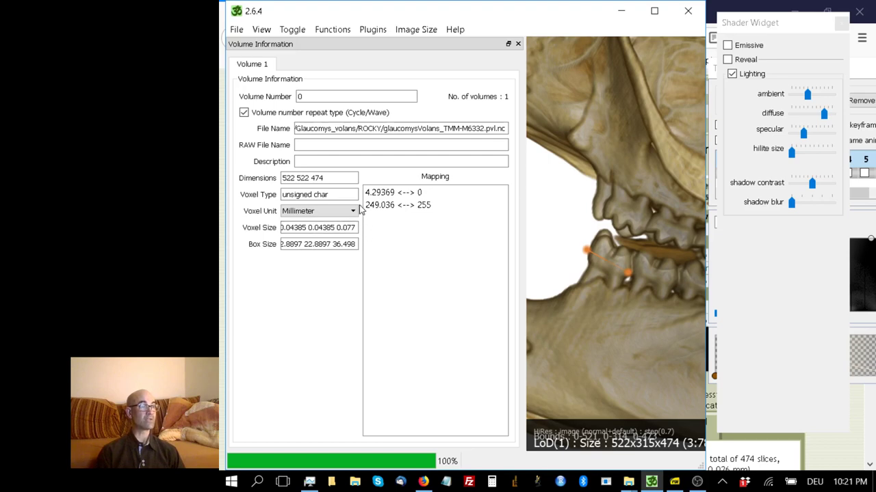
- Check the X, Y, Z voxel spacing (0.04385, 0.04385, 0.077 mm) in contents.pdf, then return to Drishti
left_click(673, 483)
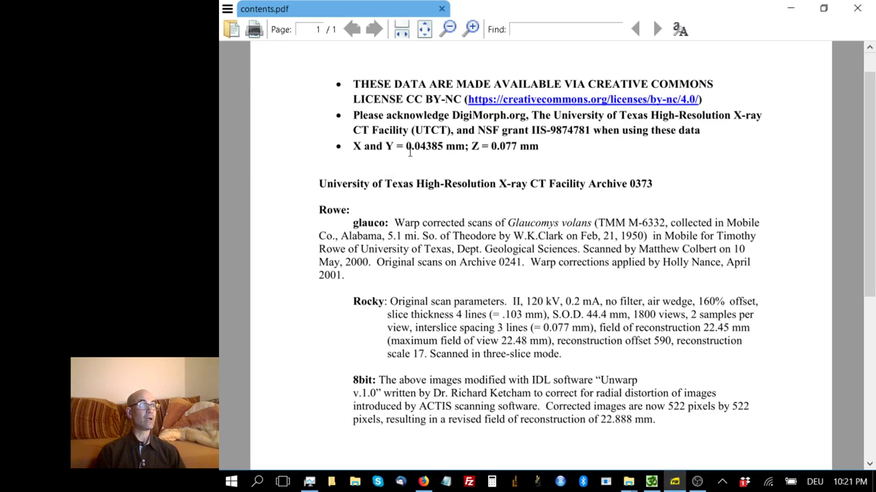
left_click_drag(405, 147, 541, 147)
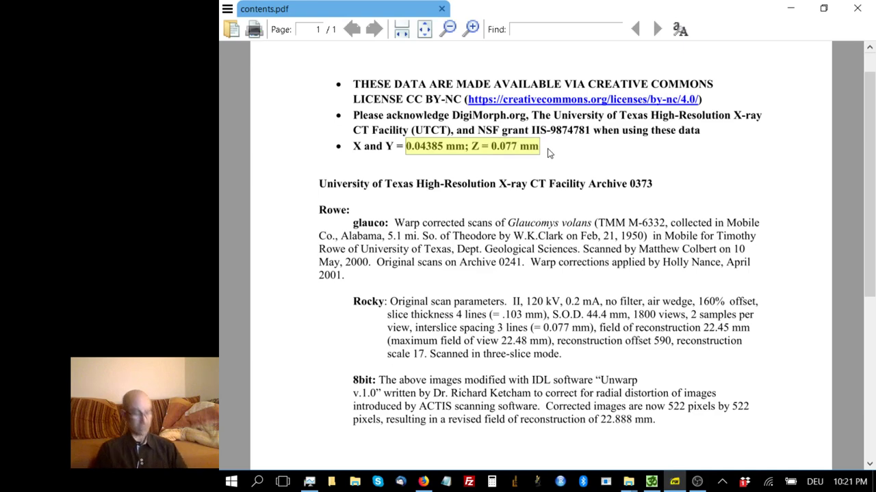
key("alt+Tab")
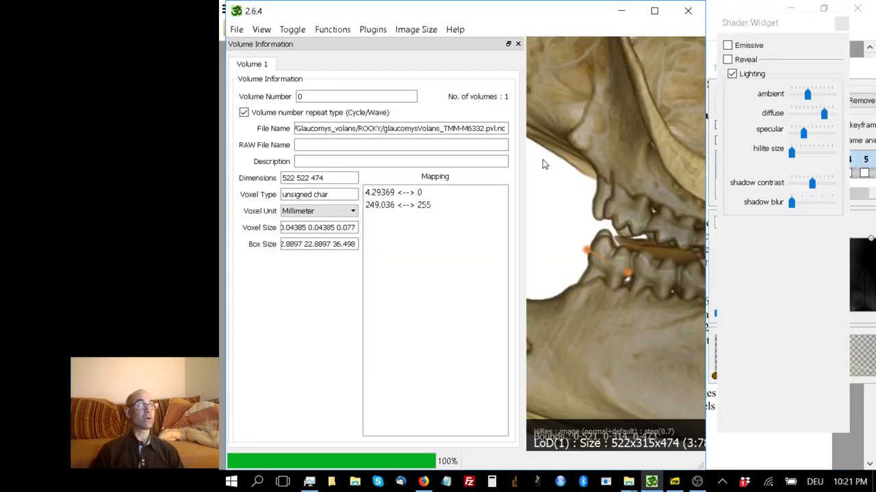
- Close the Volume Information panel and hide the measurement path from the render
mouse_move(596, 259)
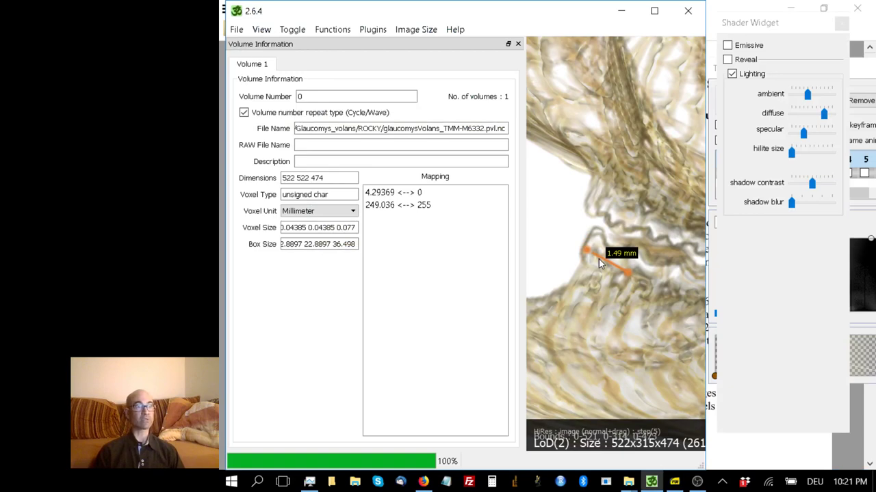
left_click(517, 44)
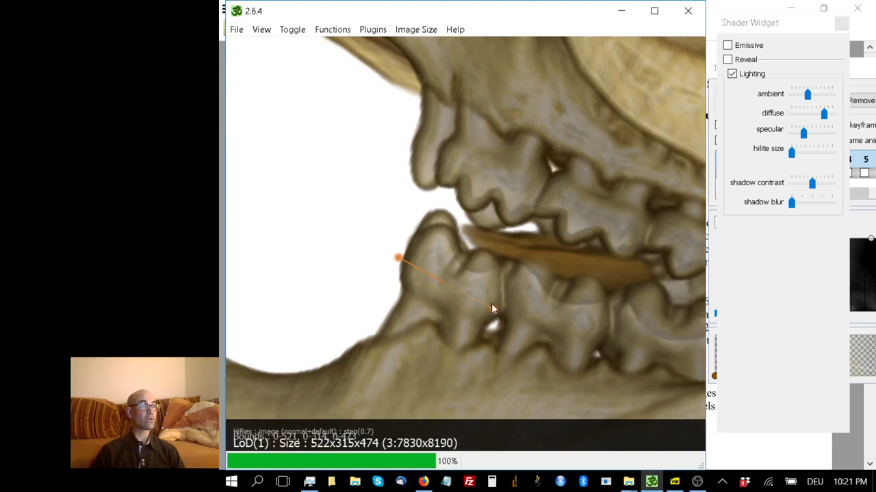
mouse_move(467, 298)
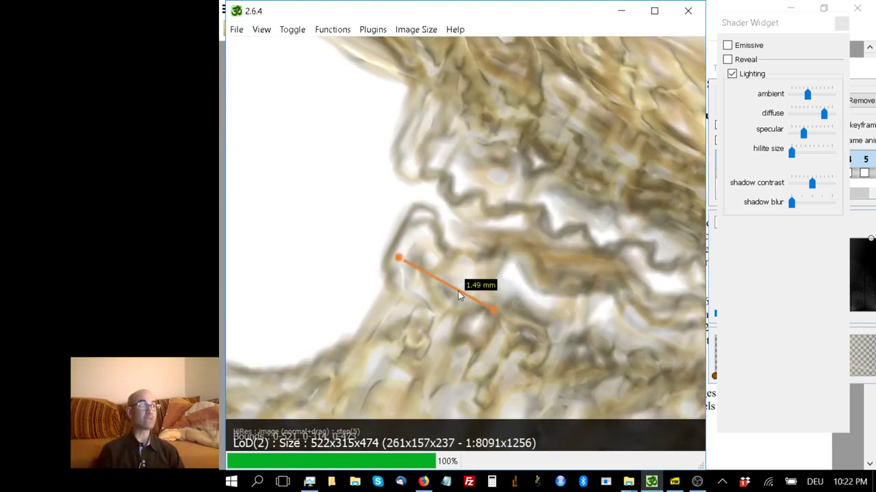
key("Delete")
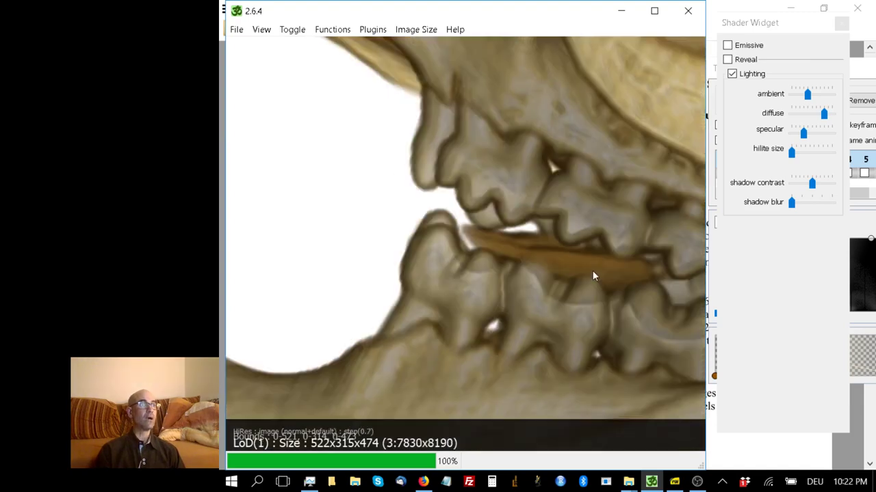
- Zoom out and rotate the skull into a level, full lateral side view
scroll(592, 270, "down", 4)
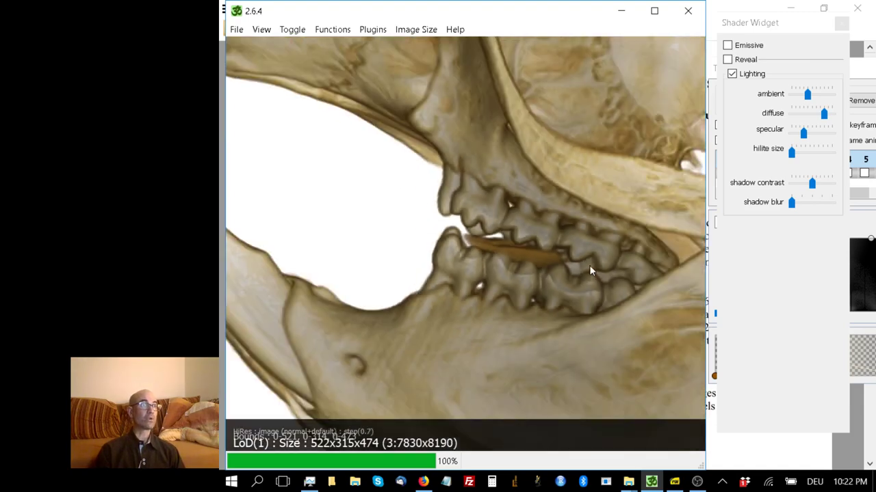
scroll(578, 262, "down", 2)
scroll(571, 254, "down", 2)
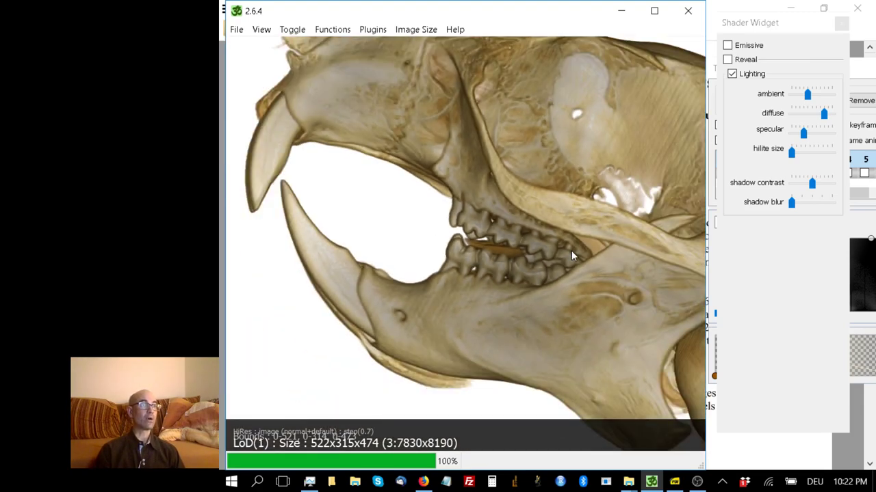
scroll(575, 252, "down", 3)
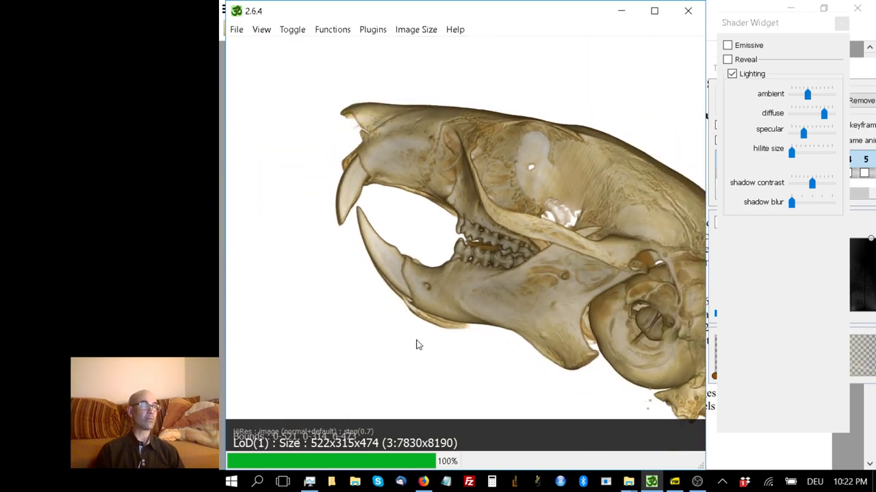
left_click_drag(416, 346, 472, 271)
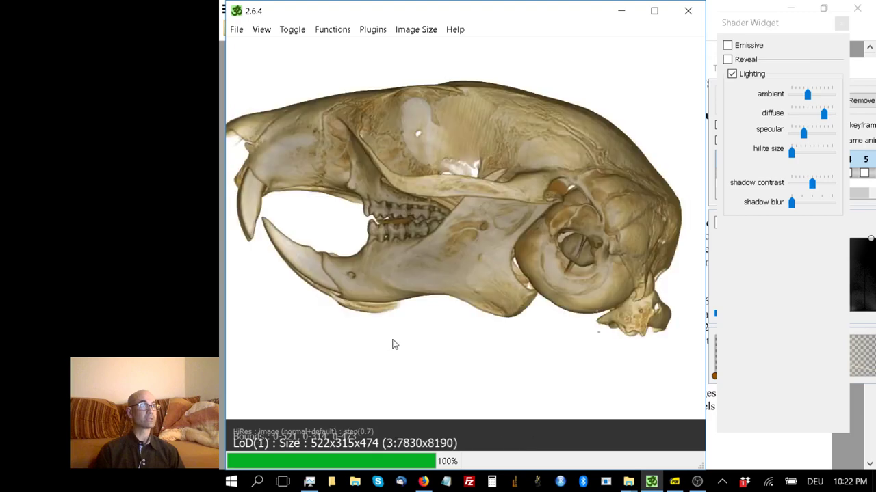
left_click_drag(393, 344, 438, 249)
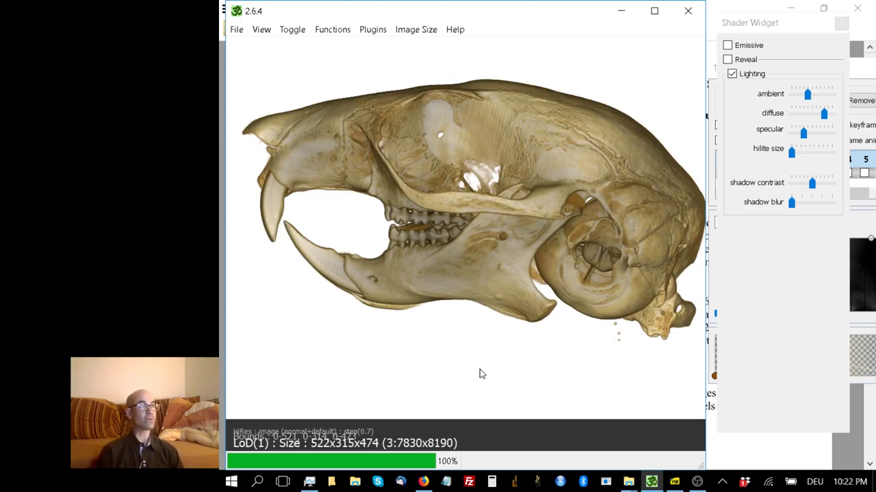
- Add a 5 mm scale bar with the 'scalebar 5' command
key("space")
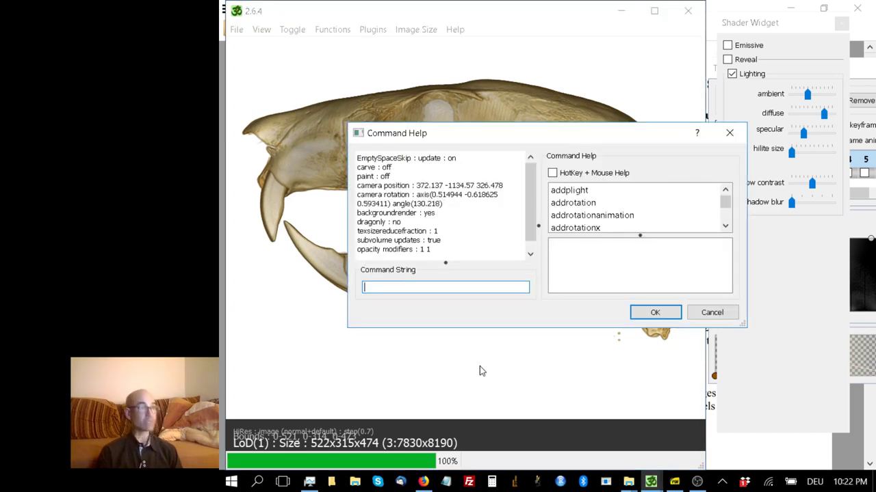
type("scal")
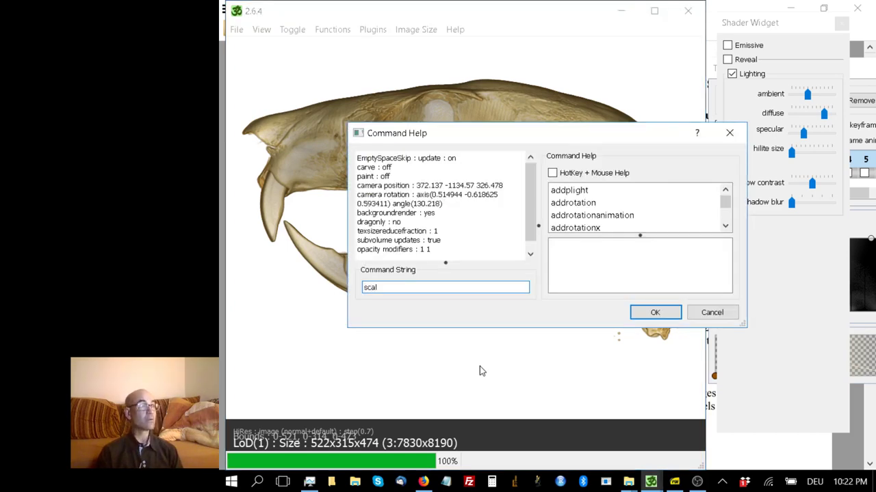
type("ebar")
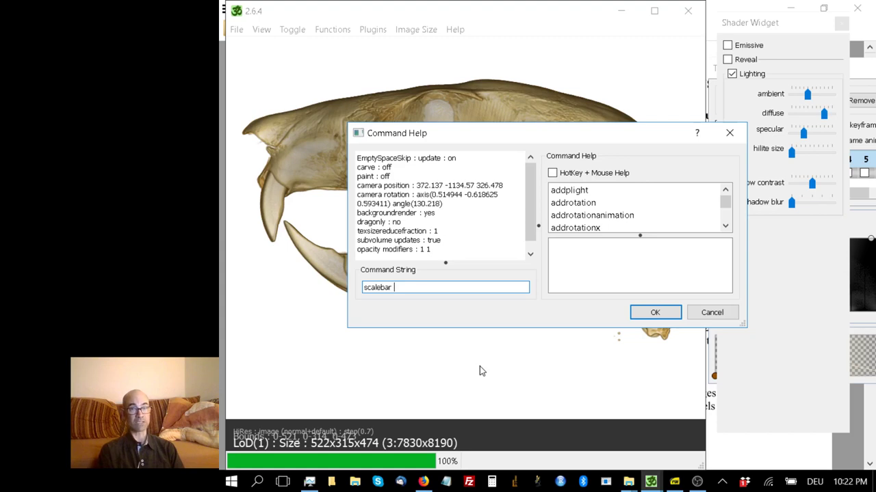
type("5")
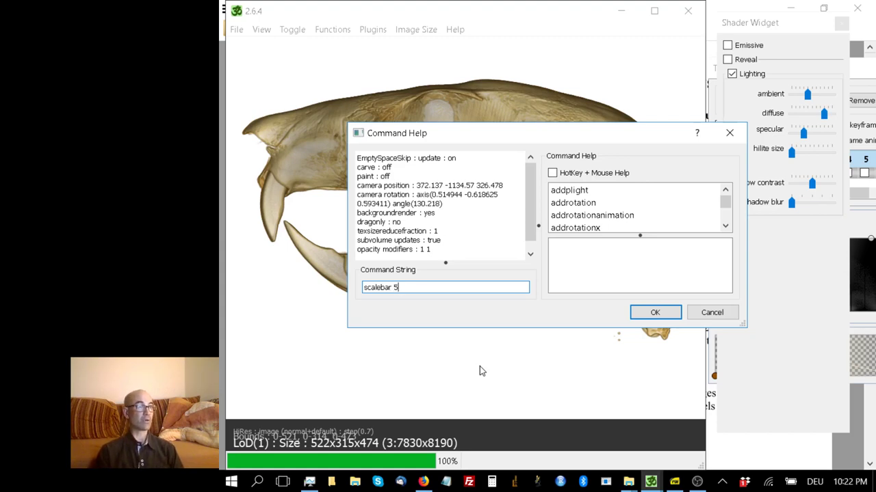
key("Return")
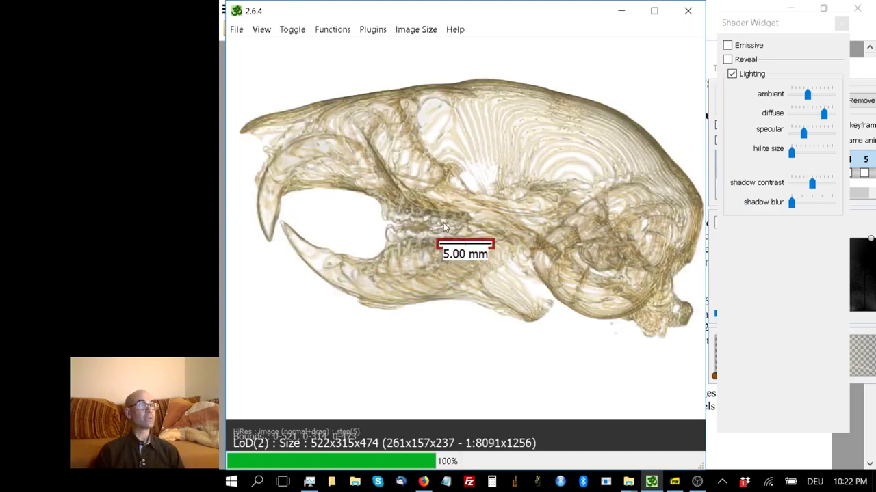
- Centre the 5.00 mm scale bar beneath the skull and rotate the skull to show its other side
left_click_drag(447, 244, 469, 352)
left_click_drag(629, 348, 486, 286)
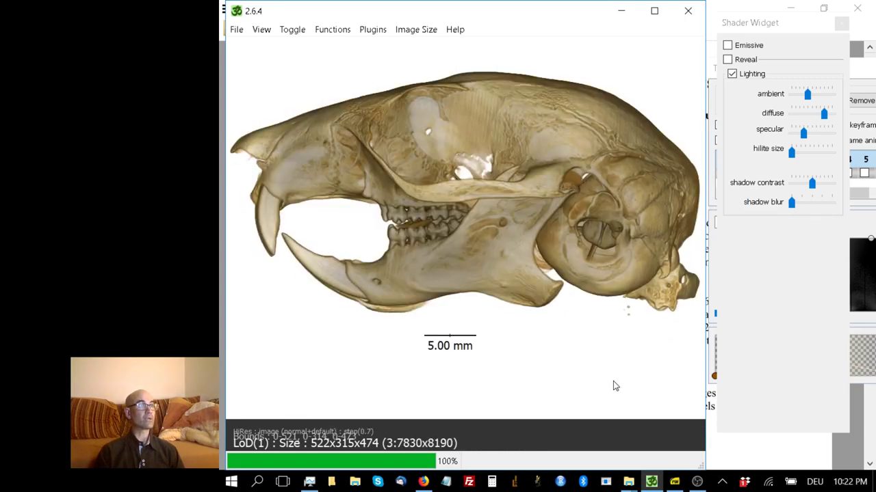
left_click_drag(365, 254, 342, 228)
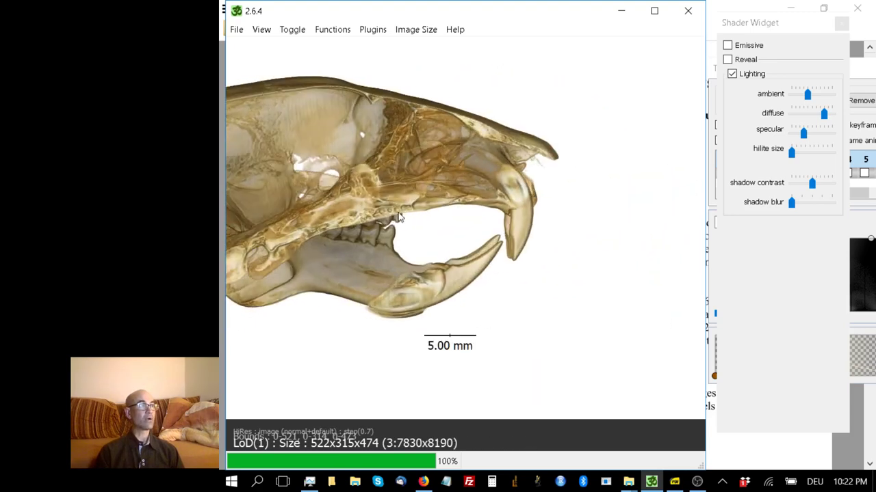
left_click_drag(399, 214, 514, 198)
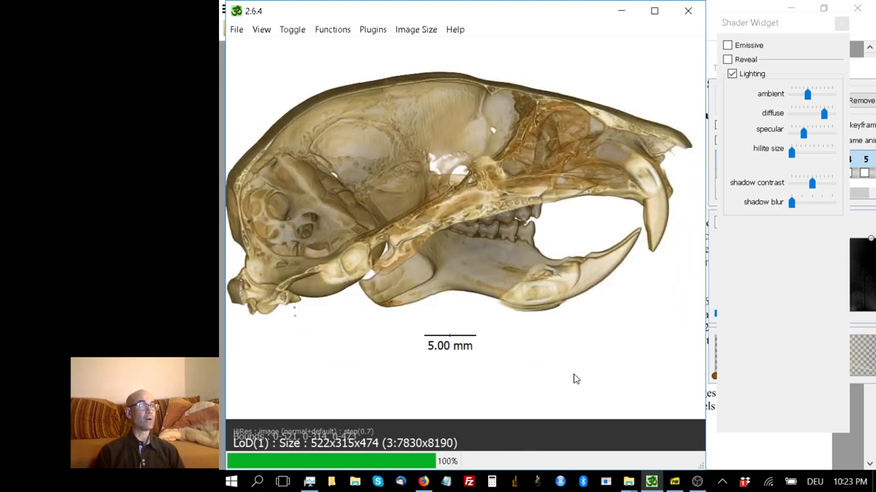